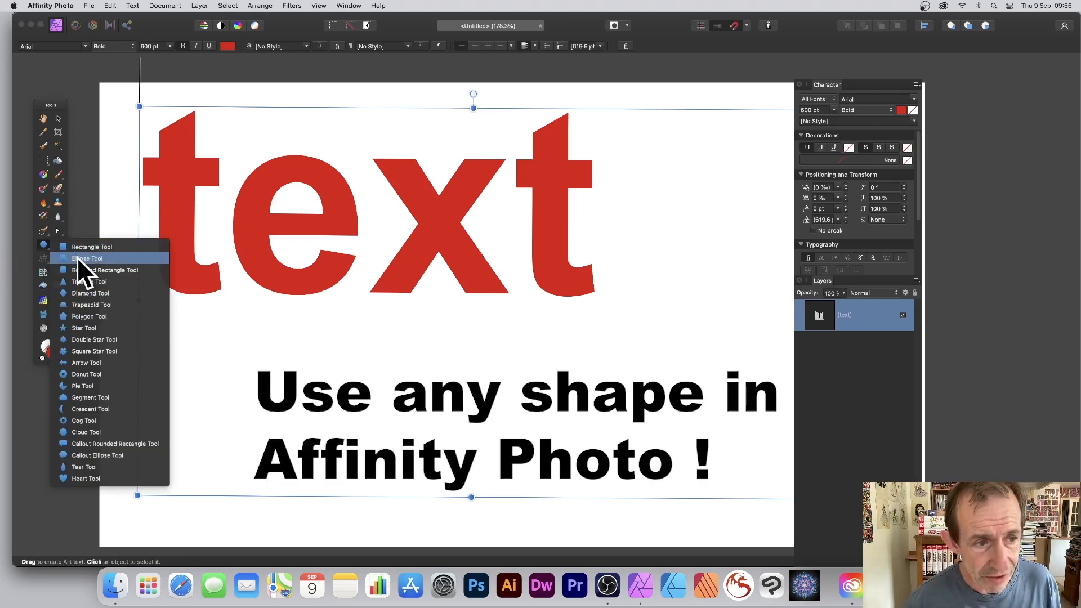
Step: Draw an ellipse nested inside the text layer, covering most of the first letter t
click(77, 258)
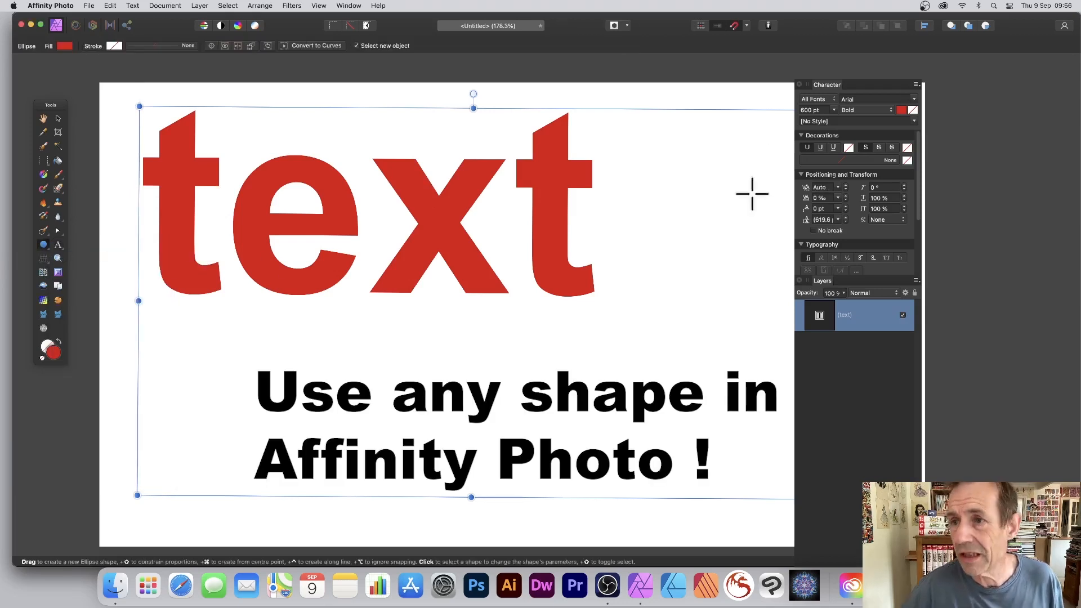
click(985, 26)
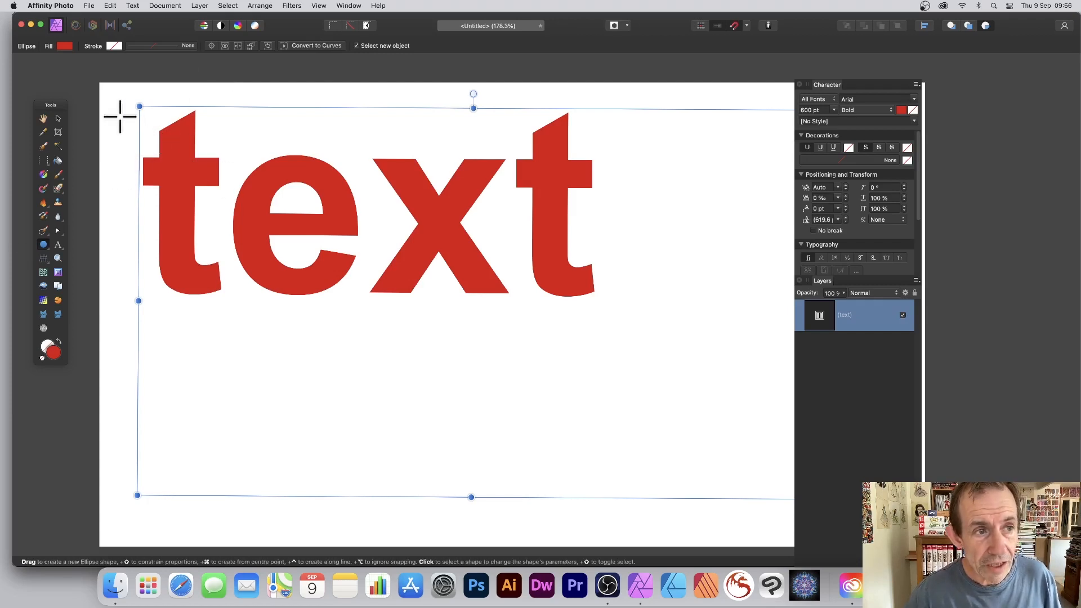
drag(120, 115, 227, 219)
Step: Try two additional ellipses inside the text, over the e and across the x and final t, and delete both
drag(259, 126, 364, 231)
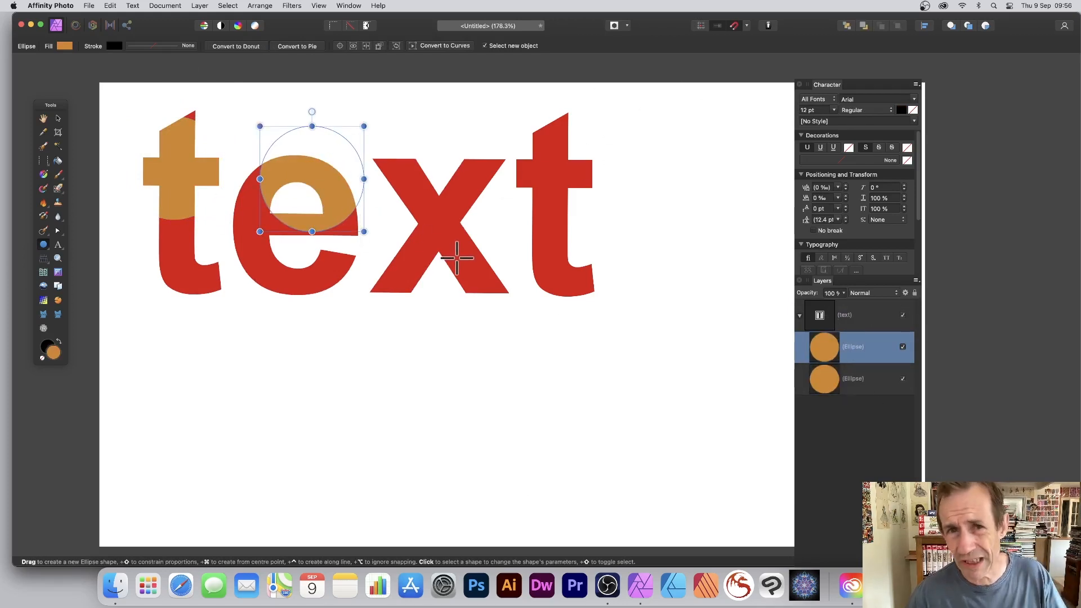
drag(429, 143, 513, 223)
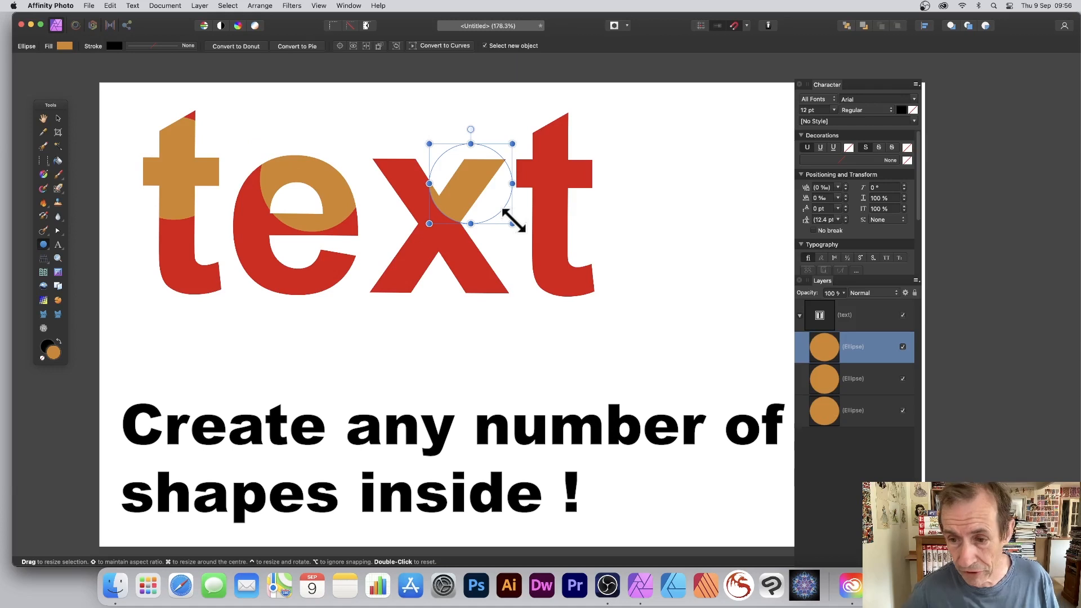
drag(512, 224, 604, 319)
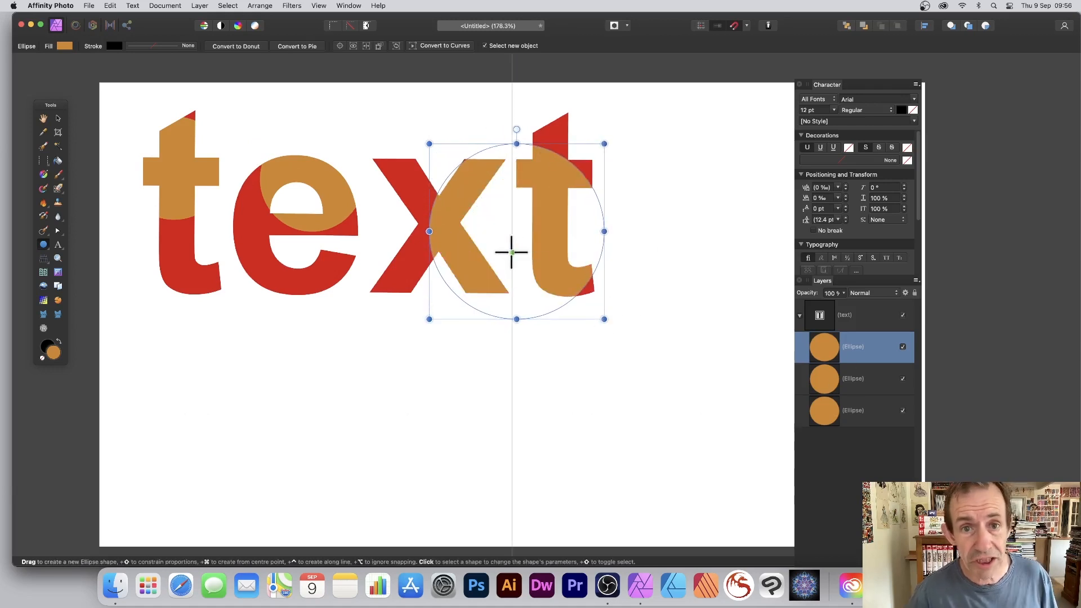
key(Delete)
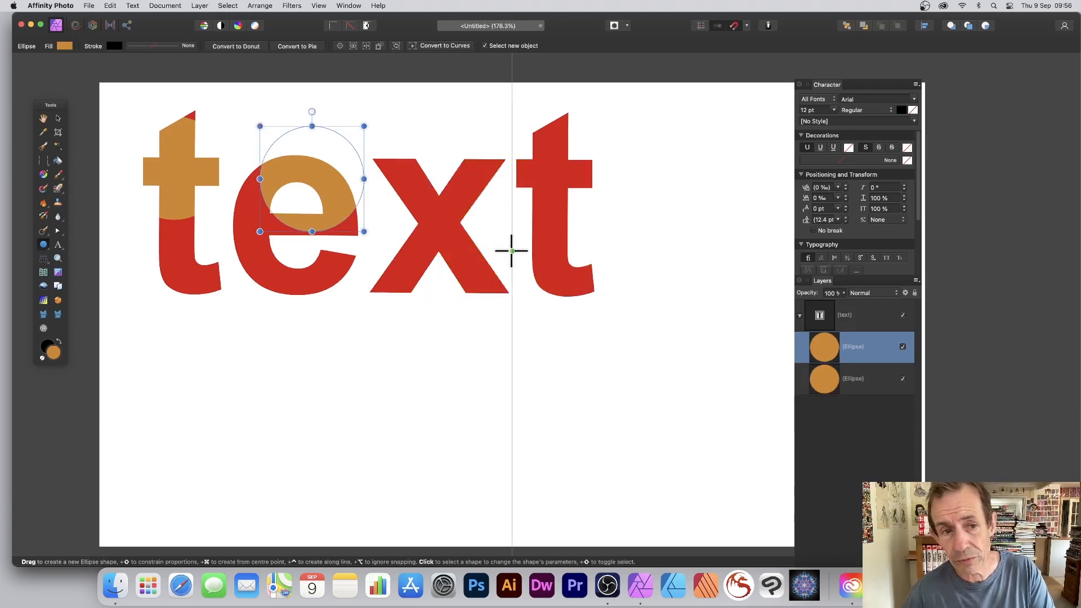
key(Delete)
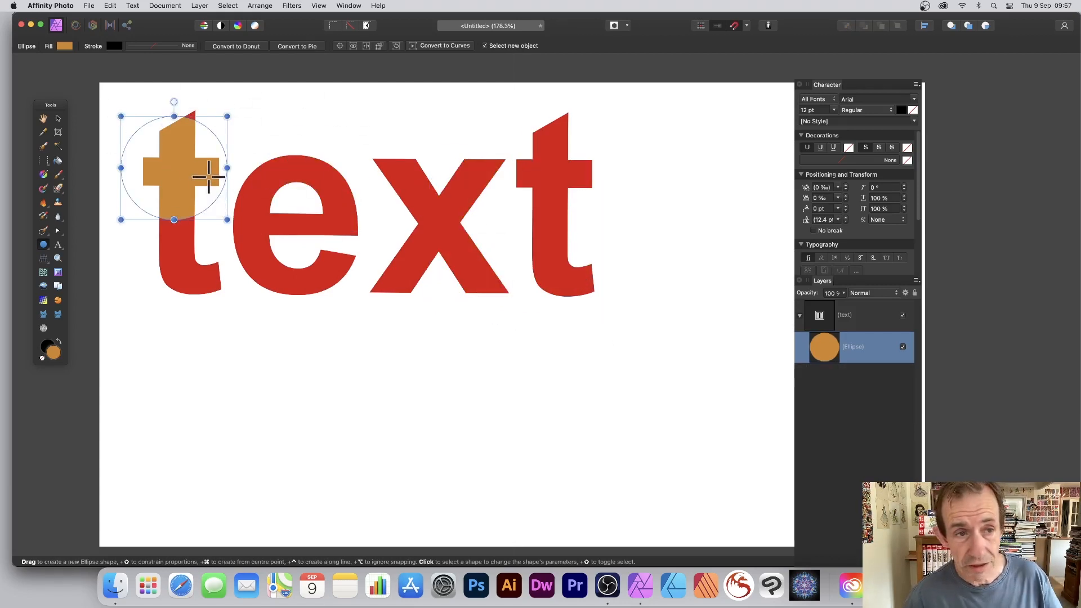
Step: Rasterise the nested ellipse and place a linked duplicate of it over the upper part of the letter e
click(201, 6)
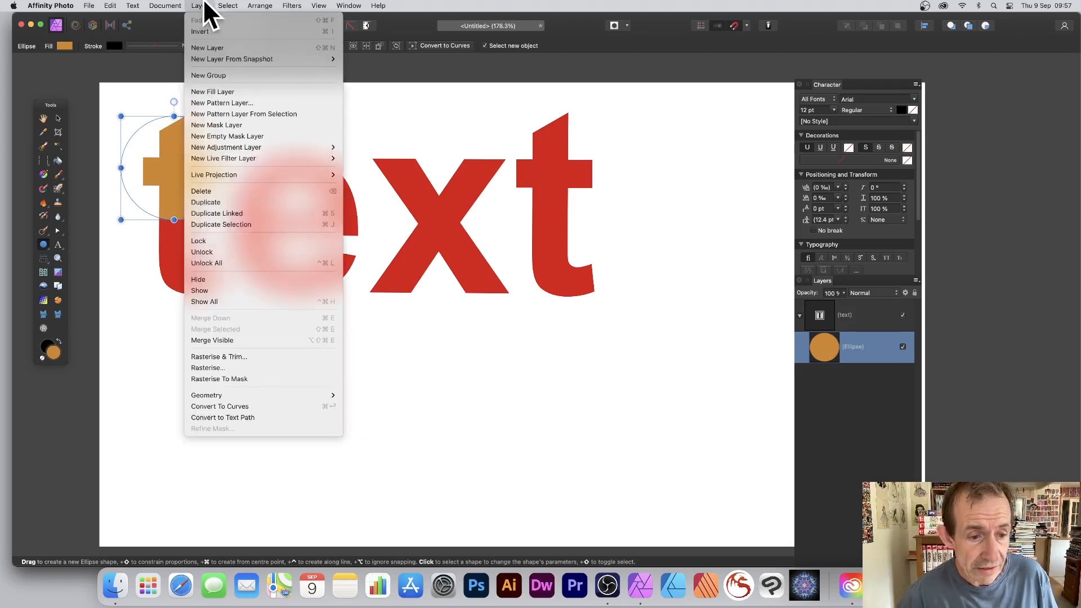
click(225, 367)
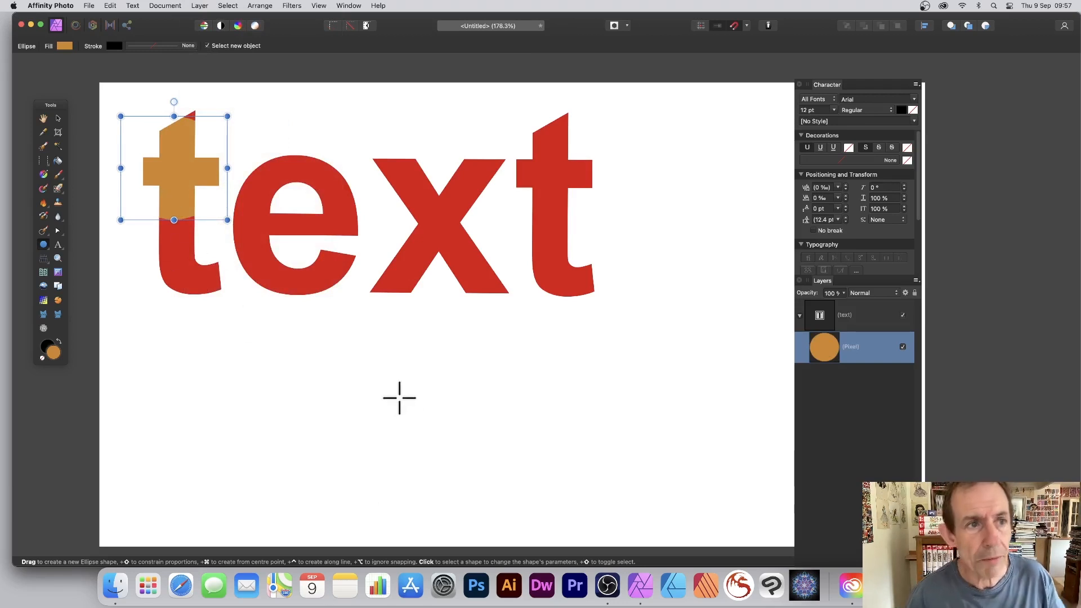
click(200, 5)
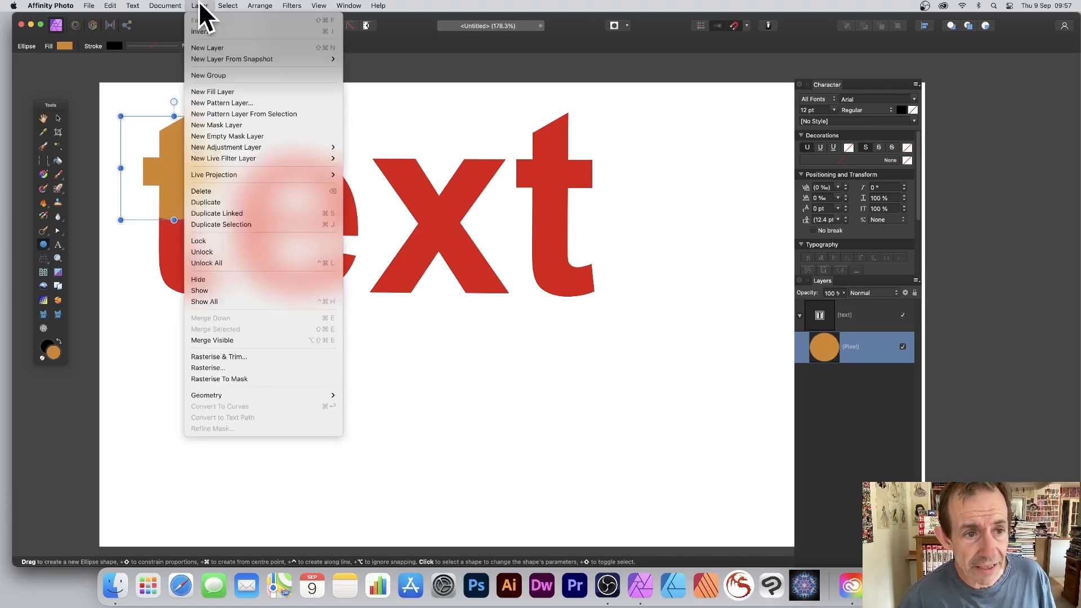
click(228, 213)
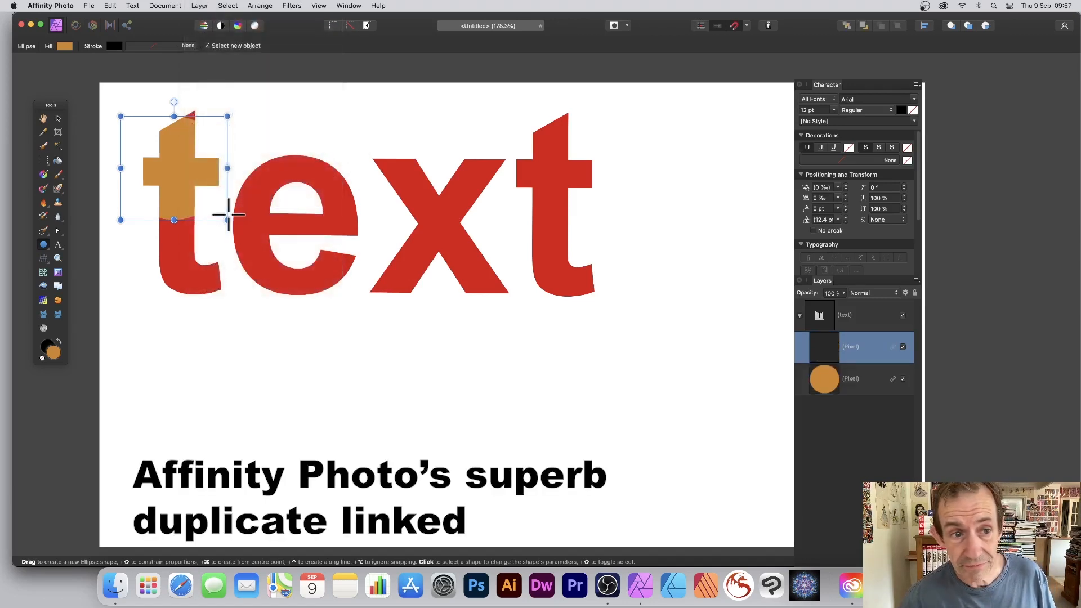
click(58, 119)
drag(190, 165, 319, 162)
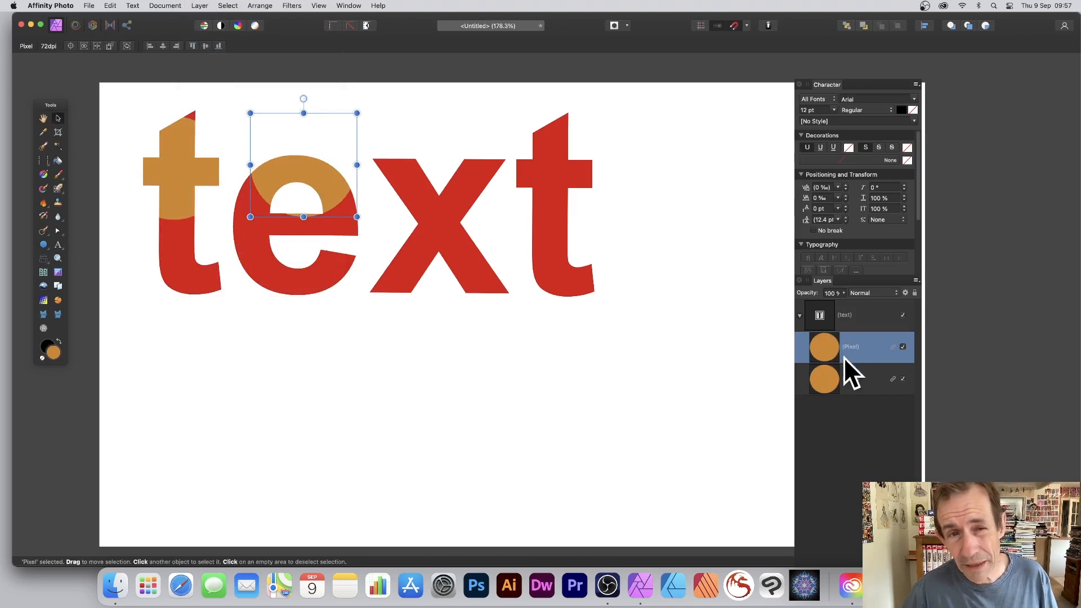
Step: Add three more linked duplicates of the circle, spreading them over the x and the final t
click(199, 5)
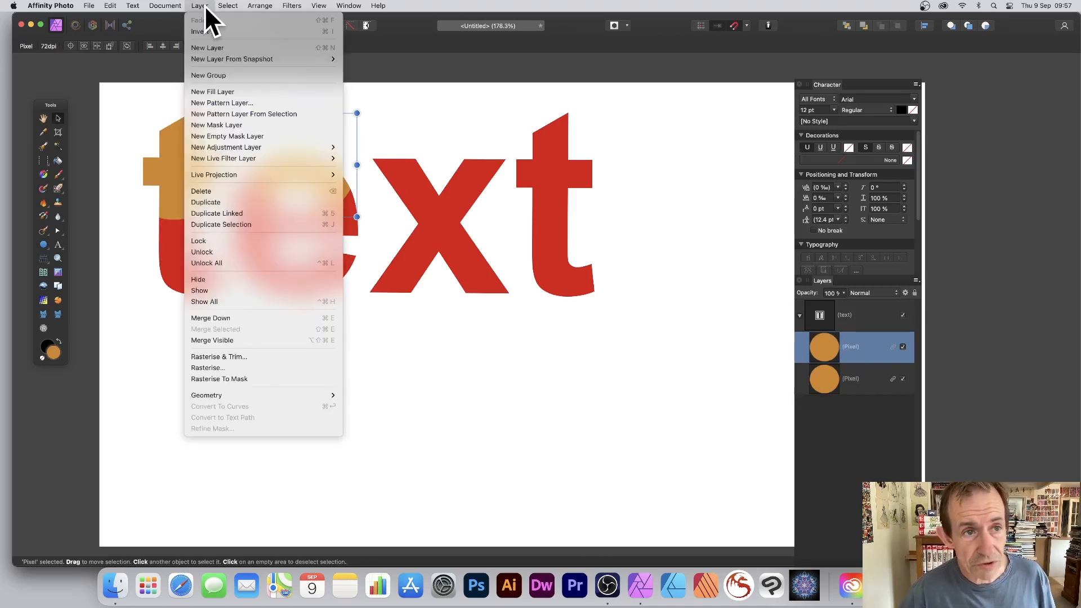
click(220, 213)
drag(347, 181, 442, 284)
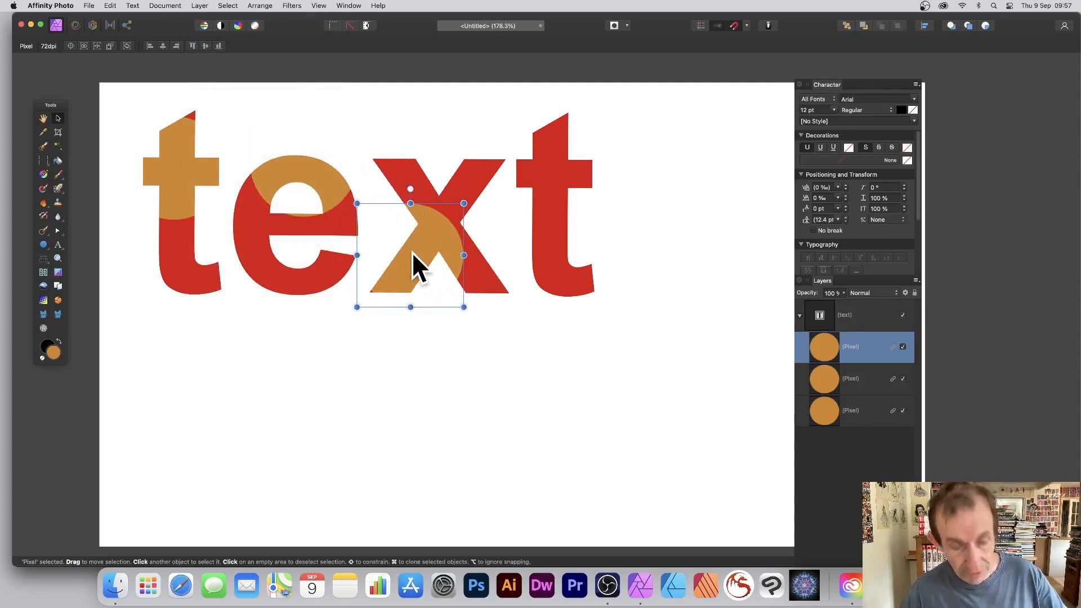
key(super+j)
drag(421, 238, 597, 286)
key(super+j)
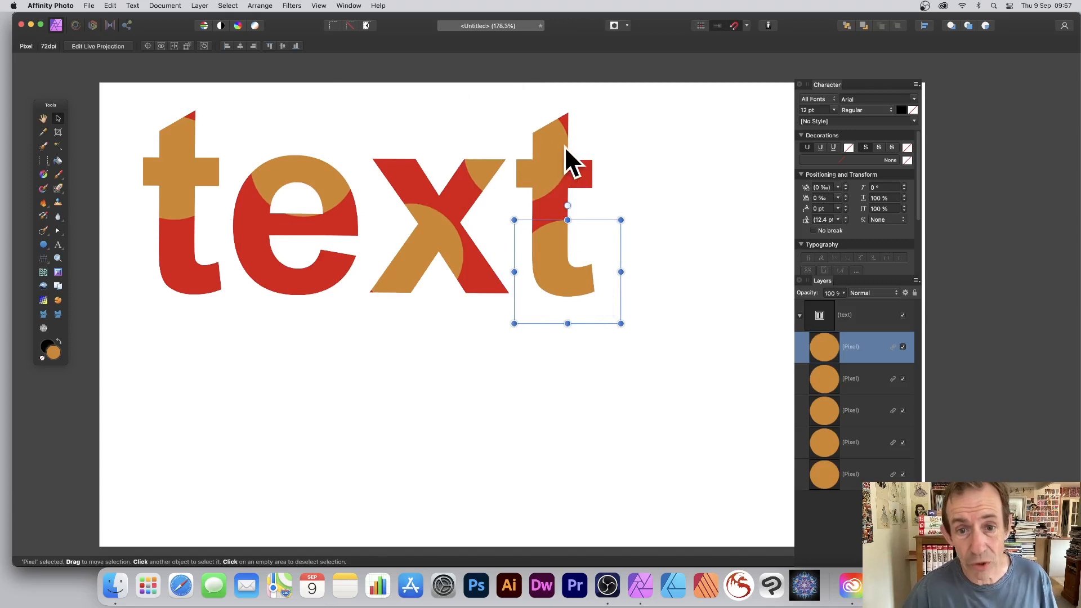
Step: Move the parent text layer together with its nested circles slightly down and to the right on the canvas
click(844, 314)
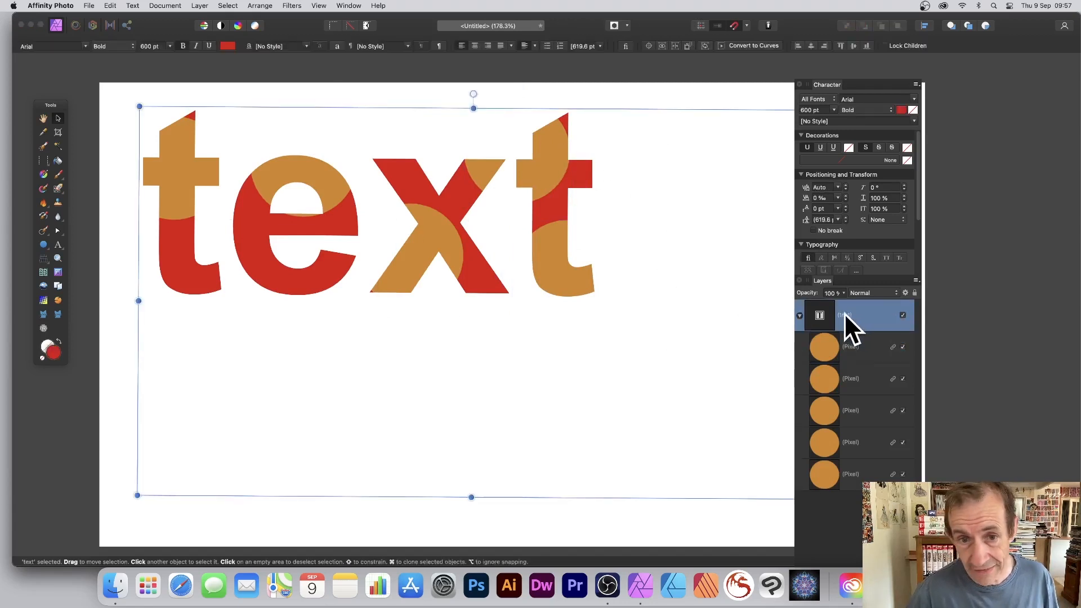
drag(546, 142, 610, 164)
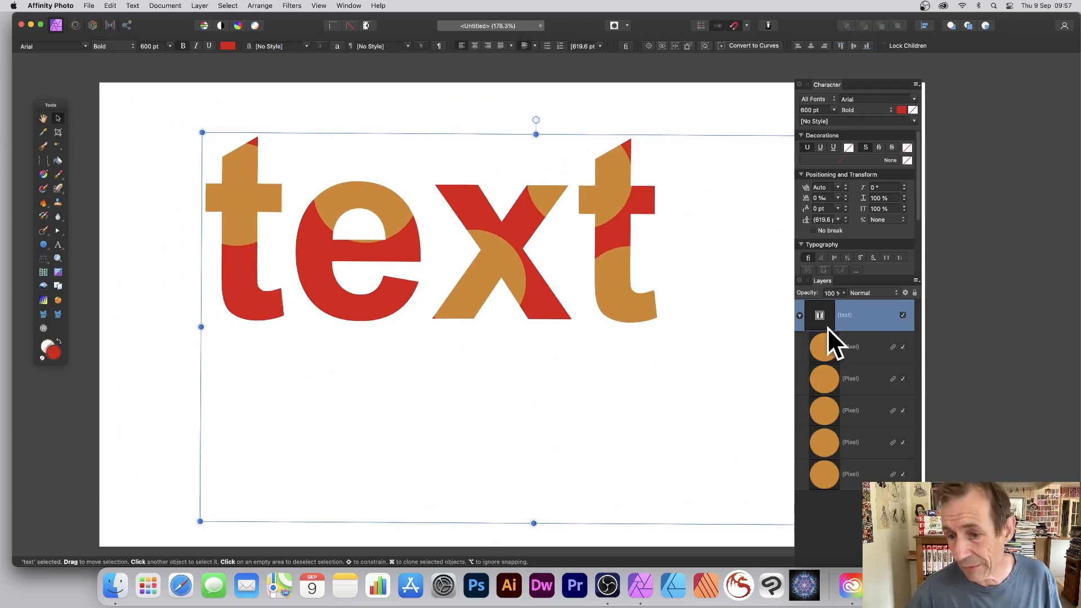
Step: Apply a 3D layer effect with a 20.1 px radius to the topmost linked circle layer
click(828, 344)
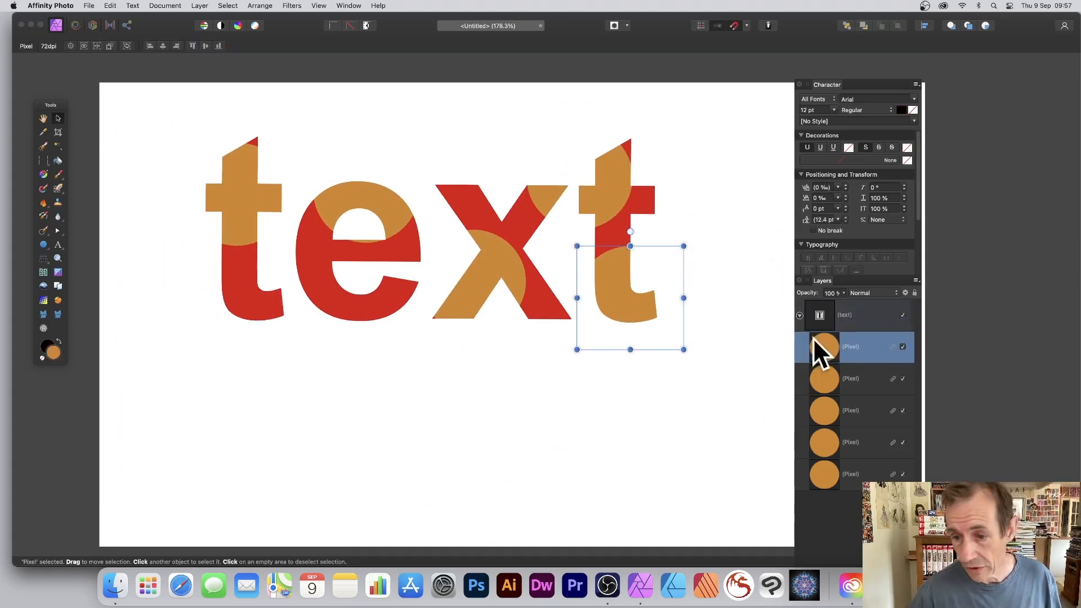
drag(828, 284, 739, 154)
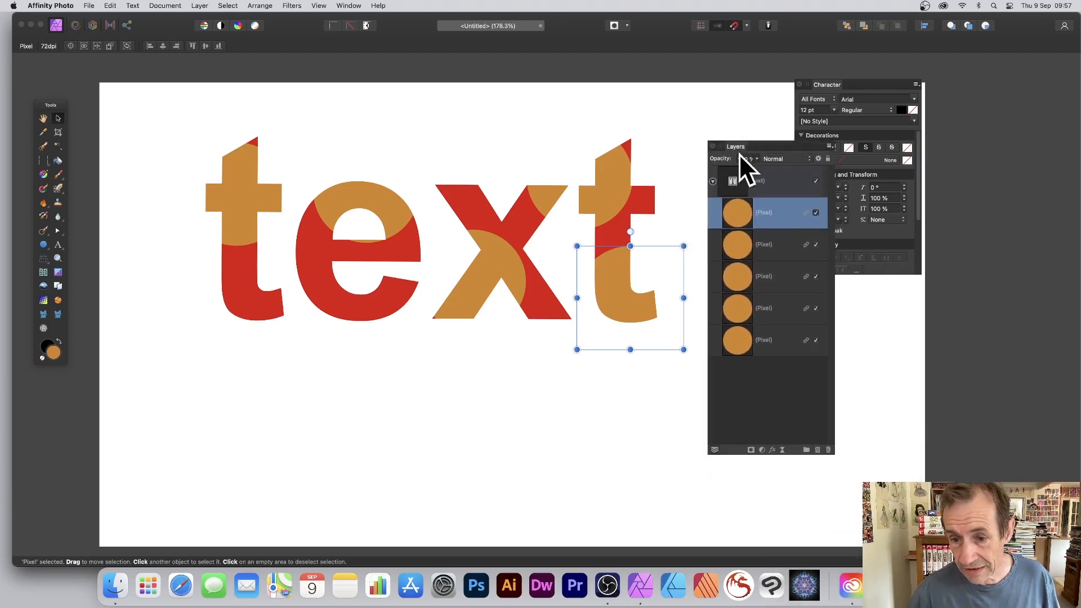
click(773, 449)
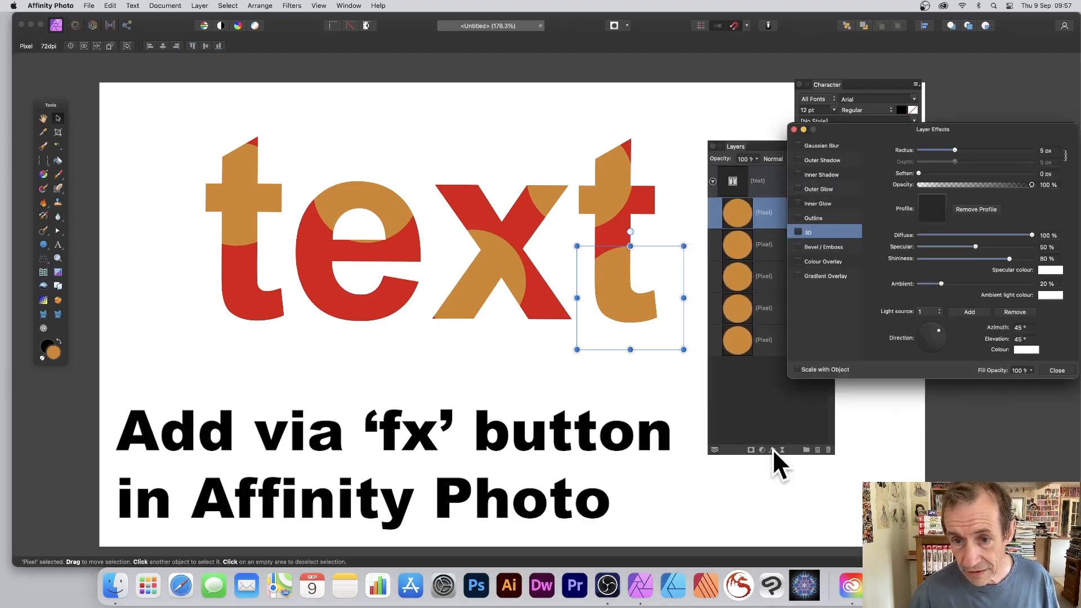
click(798, 231)
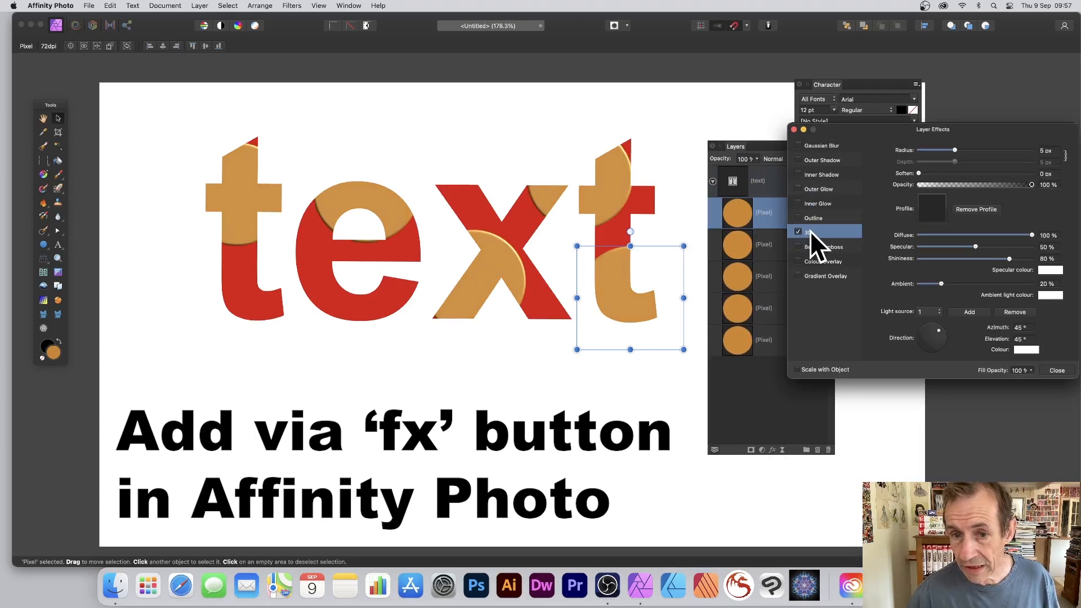
drag(958, 150, 981, 150)
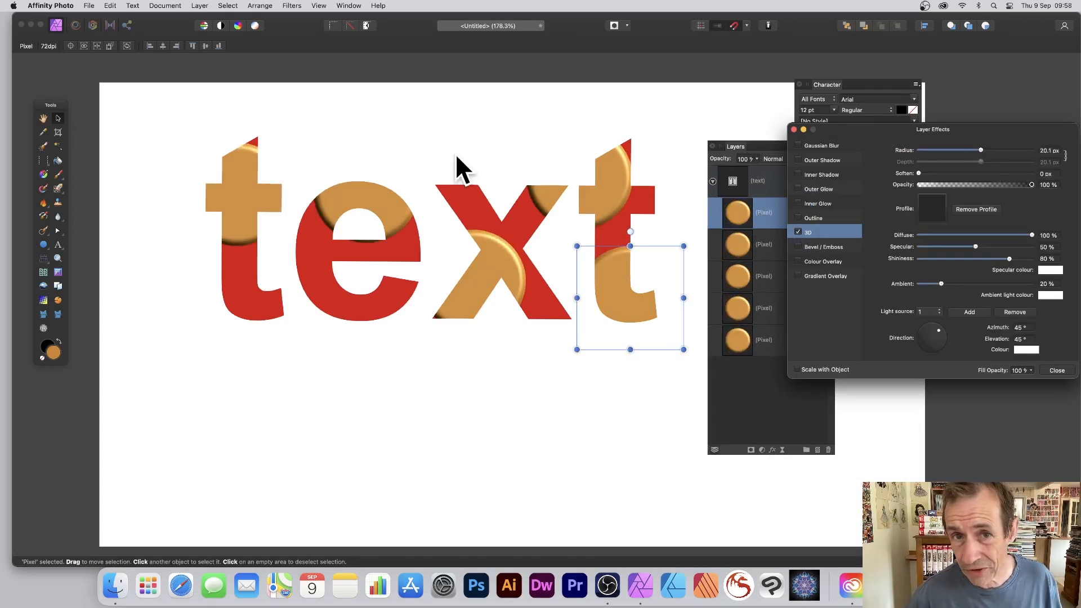
click(1056, 370)
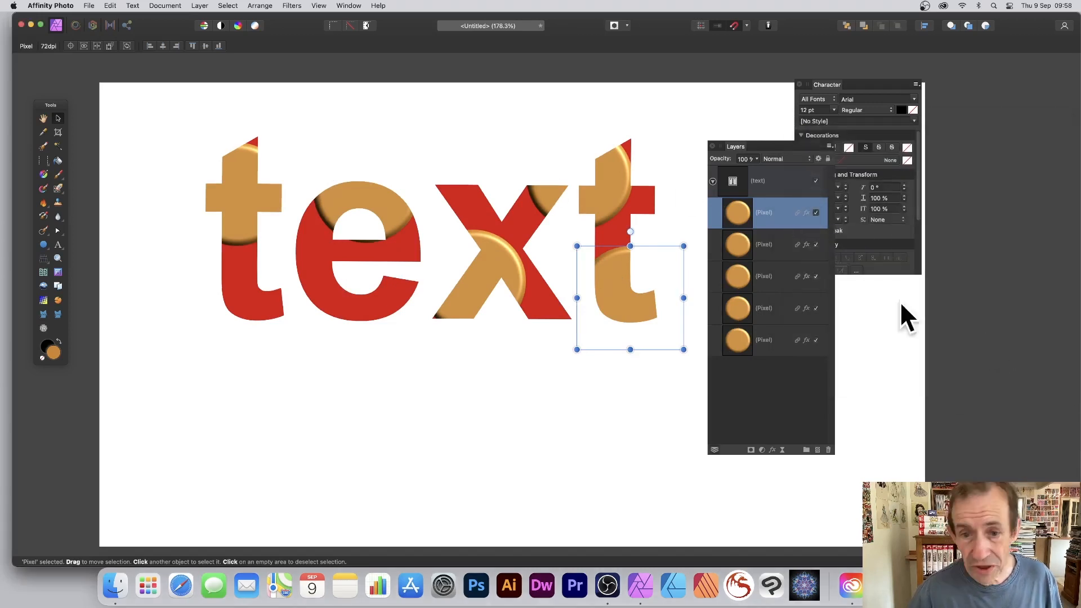
click(290, 7)
mouse_move(289, 18)
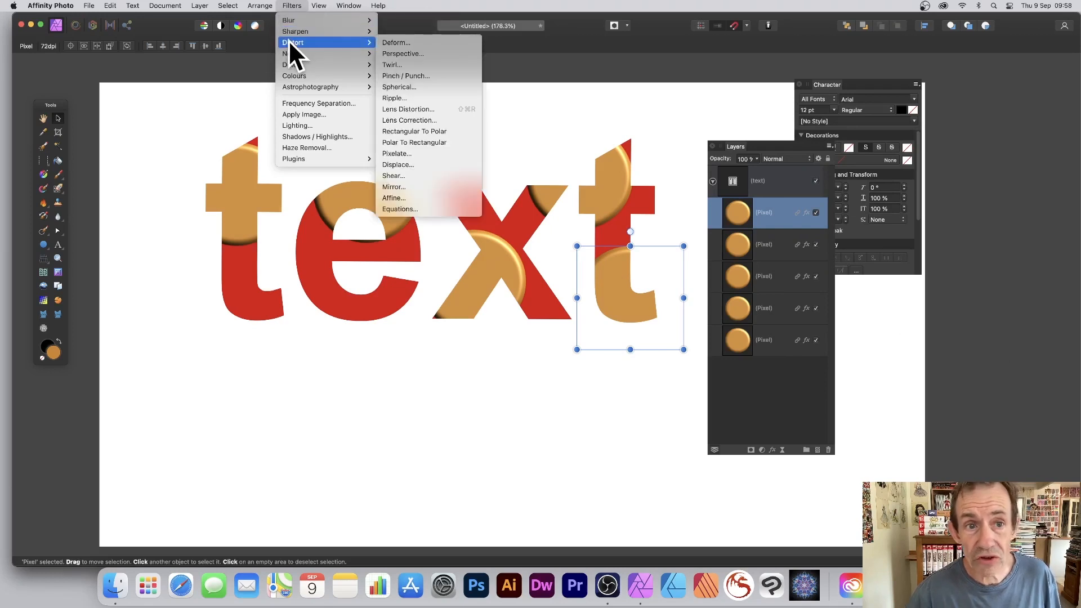
click(398, 42)
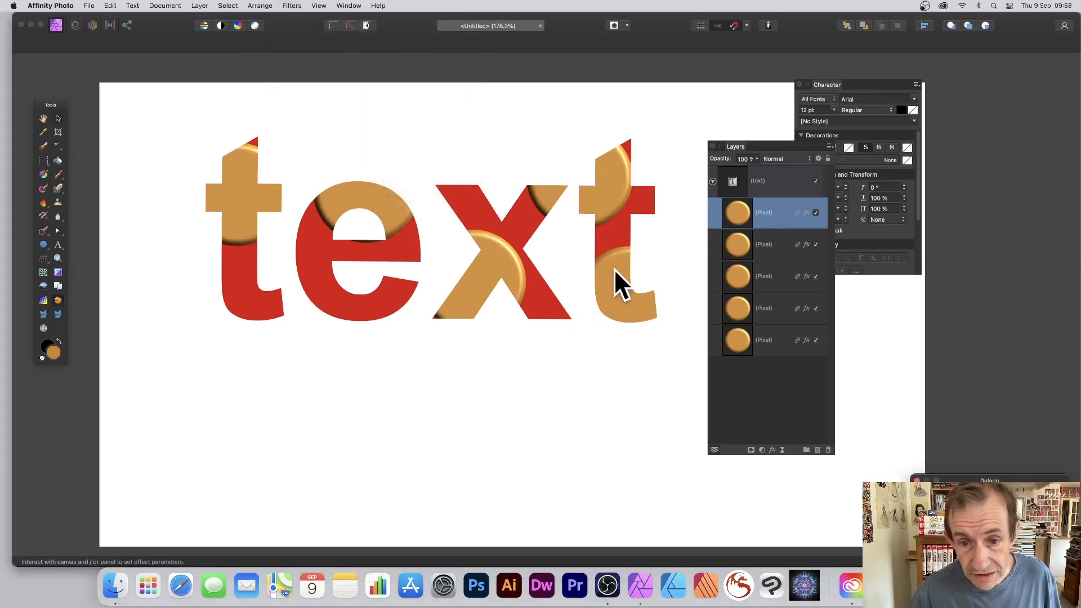
click(412, 229)
click(387, 273)
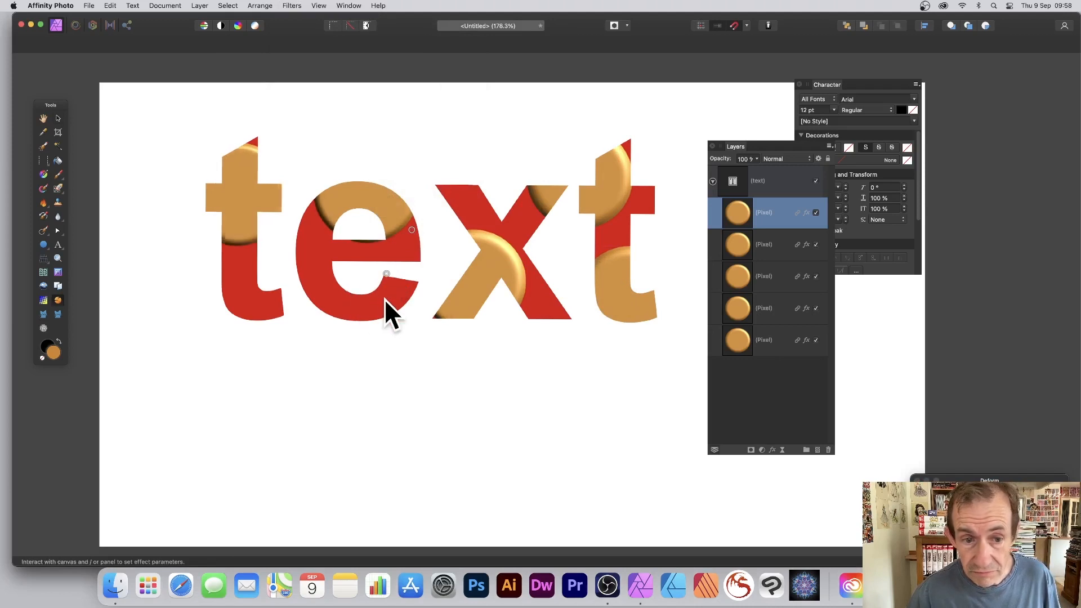
click(420, 302)
drag(384, 299, 374, 240)
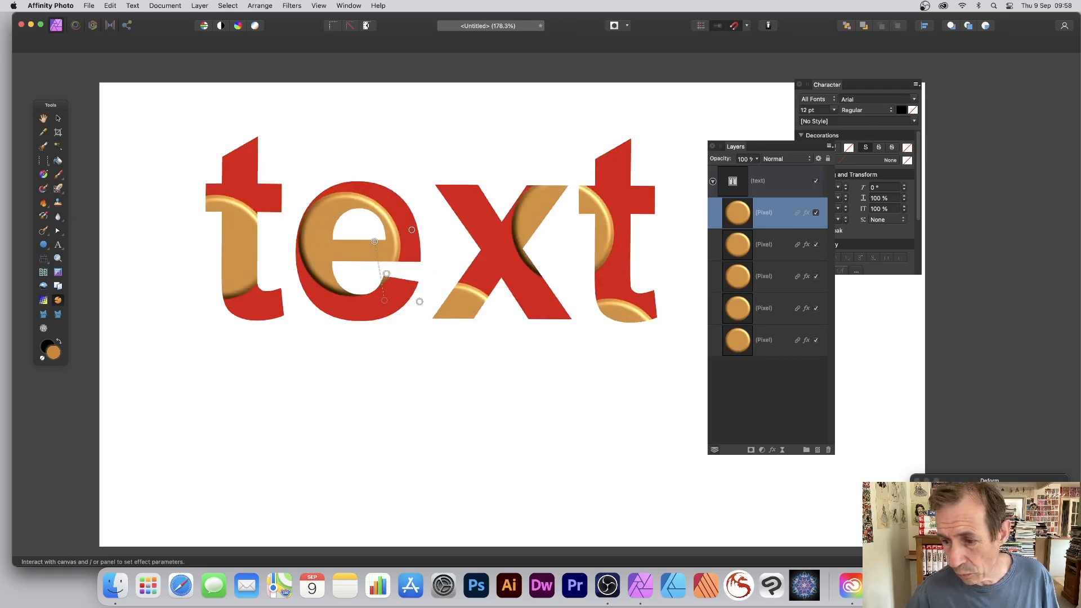
key(v)
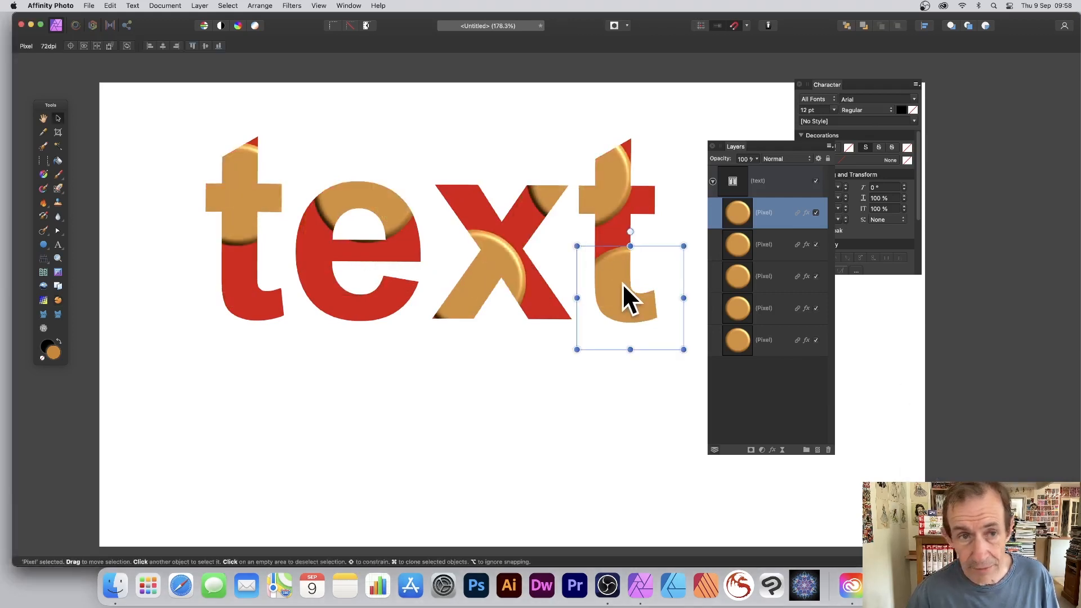
Step: Apply the Deform filter to the topmost circle layer, pinning points on the final t and pulling one toward the base of the x
click(285, 7)
mouse_move(283, 30)
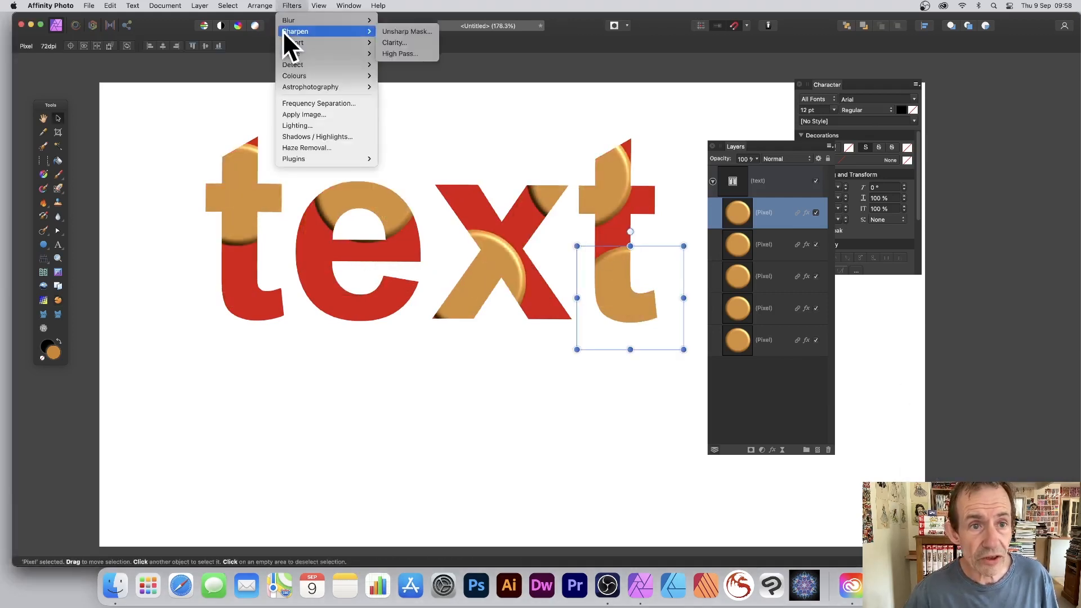
click(444, 43)
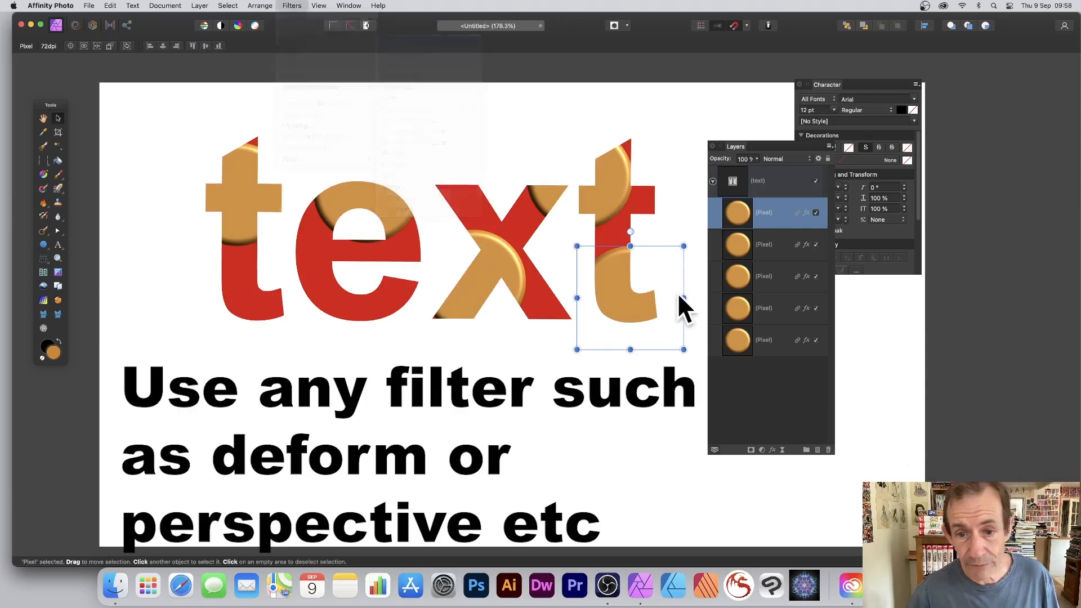
click(620, 266)
click(613, 297)
drag(647, 301, 501, 323)
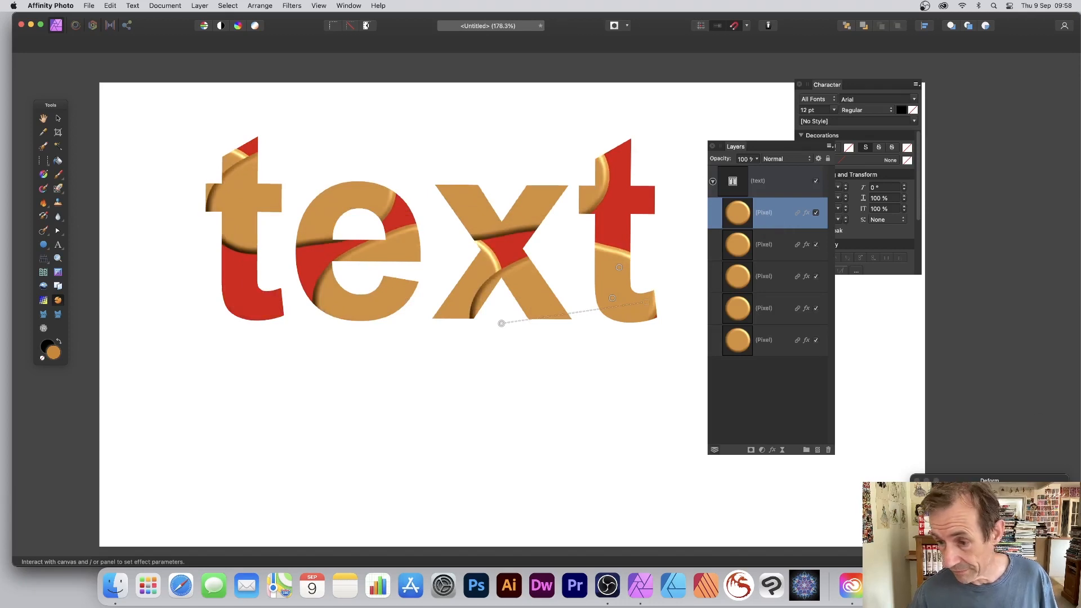
click(1040, 540)
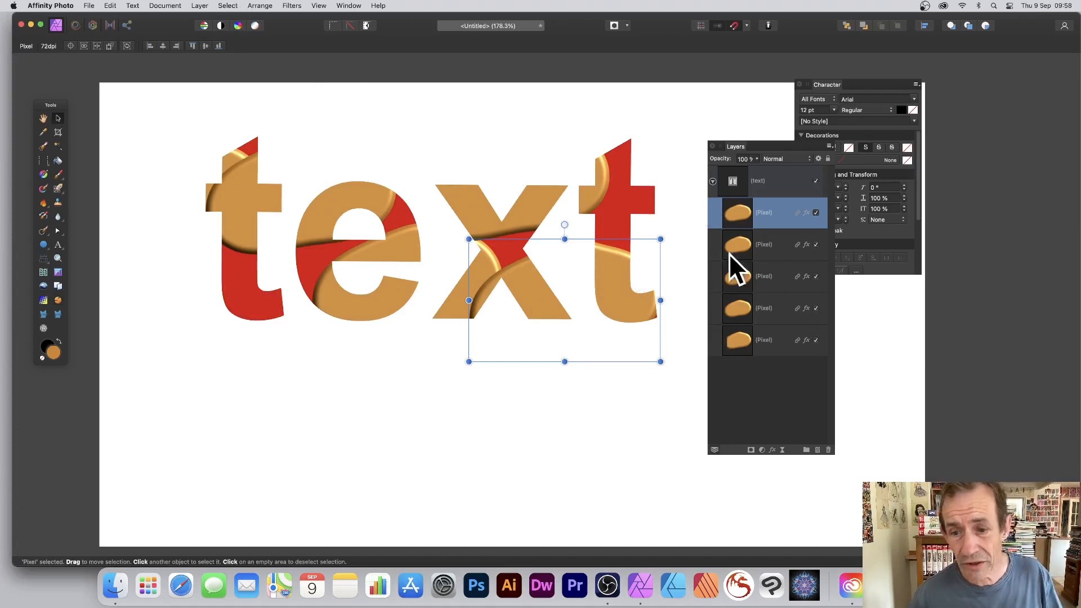
Step: Try a linear white-to-black gradient across the topmost circle layer, limited by a selection made from that layer
click(228, 6)
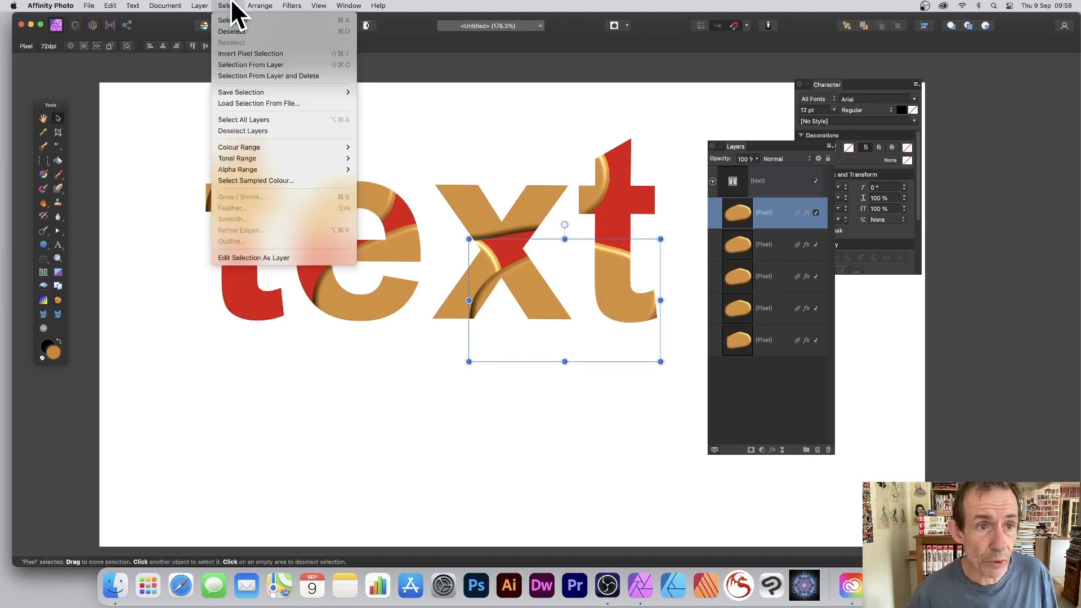
click(239, 65)
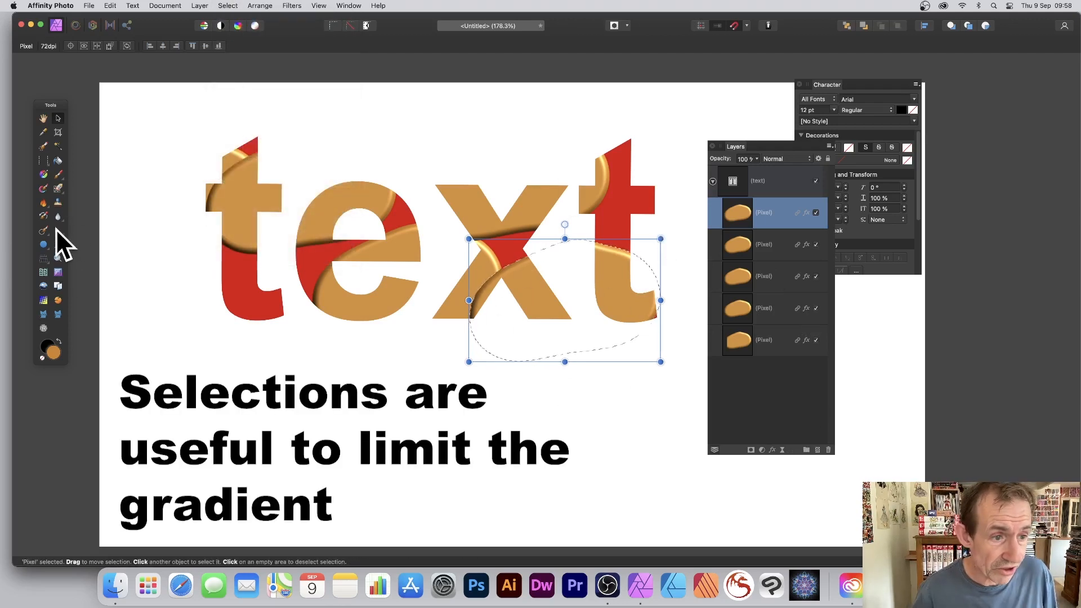
click(43, 174)
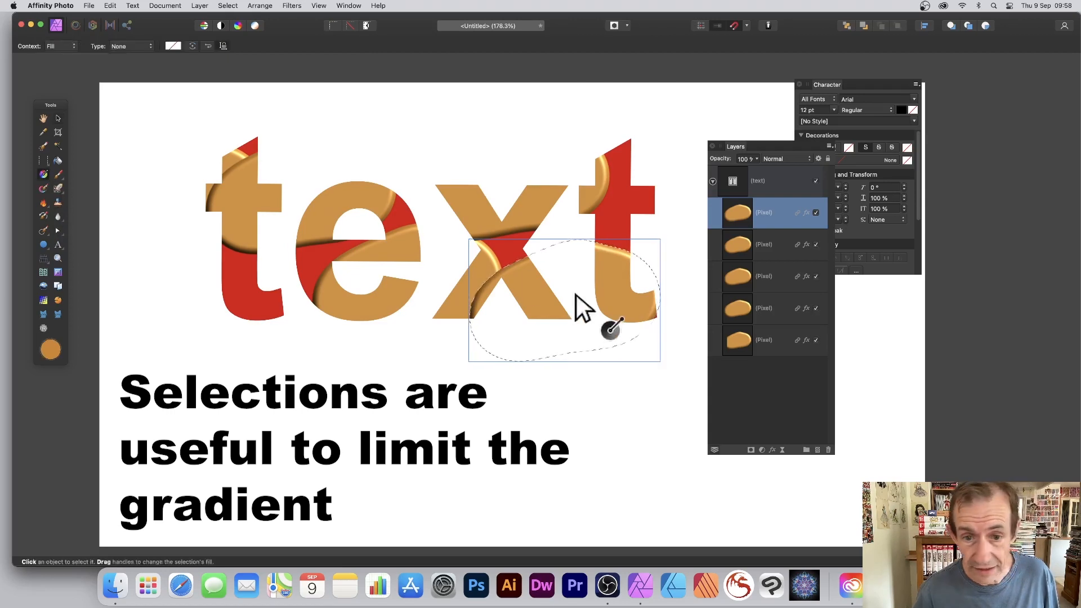
drag(522, 266, 618, 320)
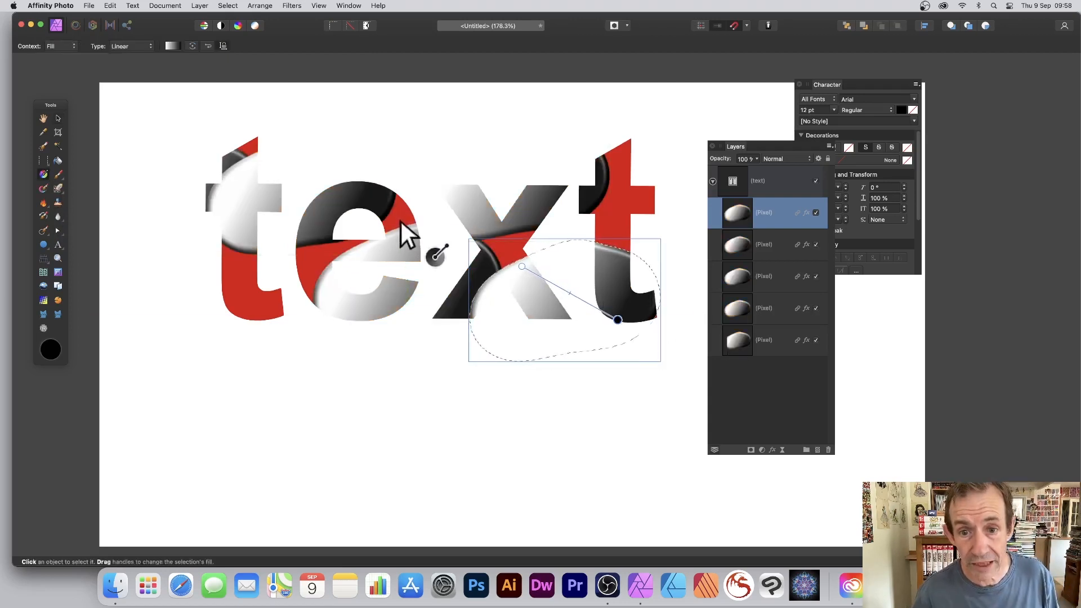
key(super+z)
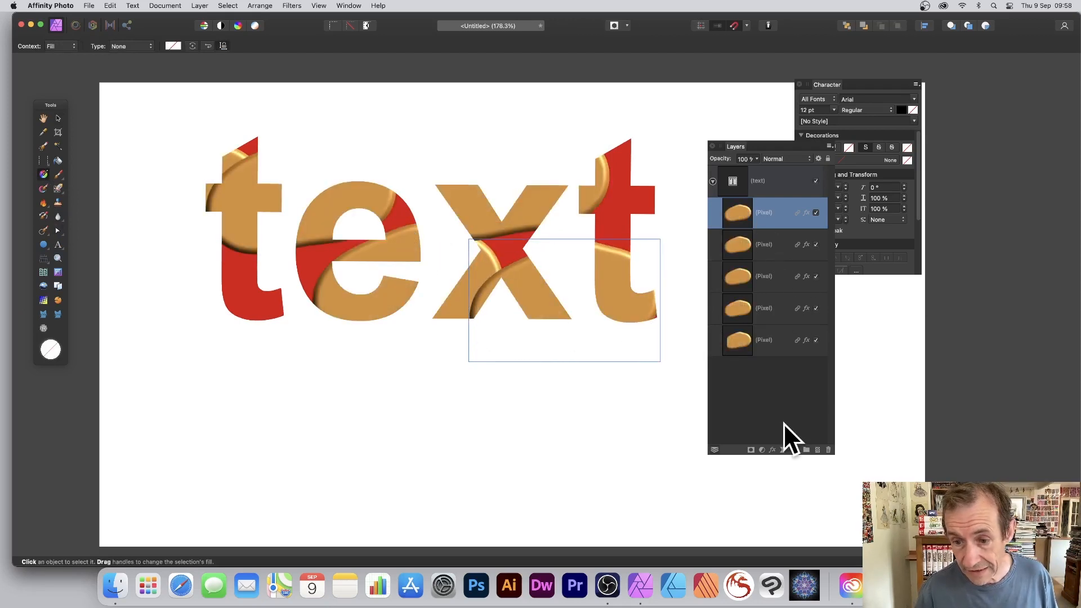
Step: Add a light red Colour Overlay effect (H 0, S 66, L 56) to the topmost linked circle layer
click(772, 449)
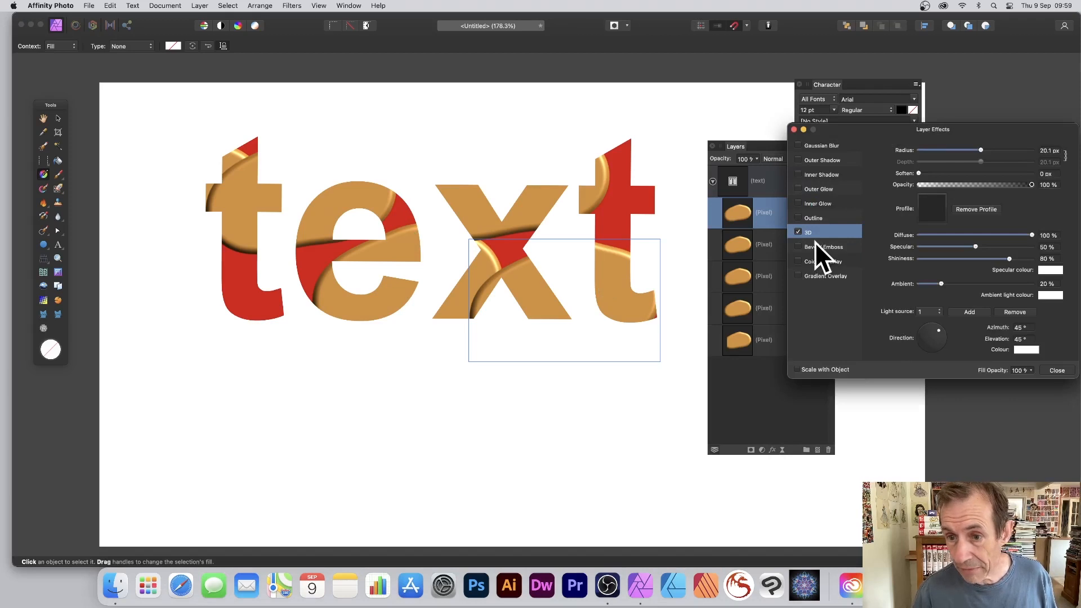
click(822, 261)
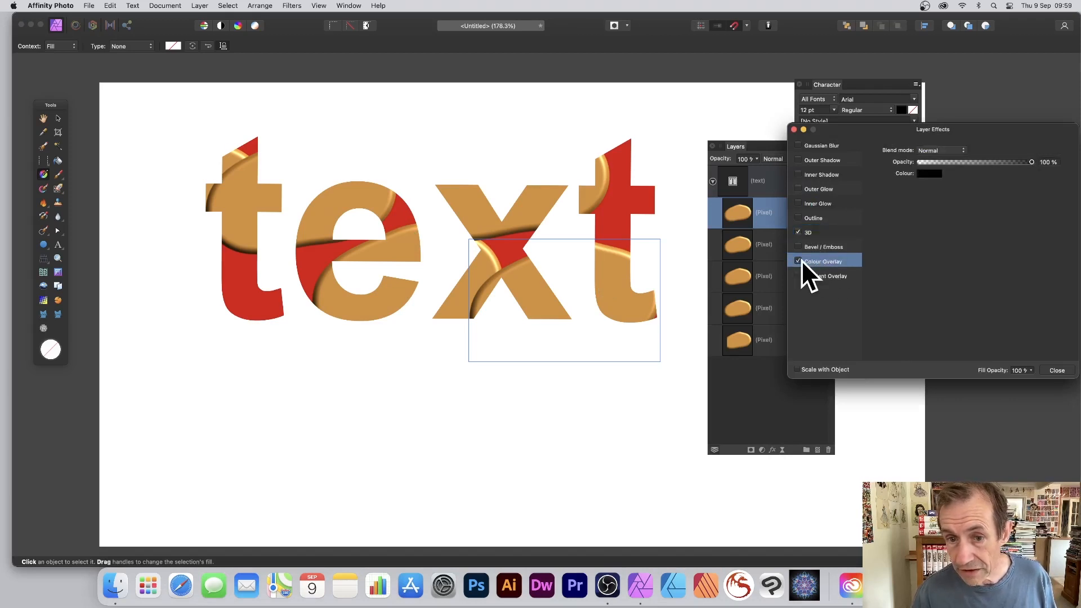
click(800, 261)
click(931, 173)
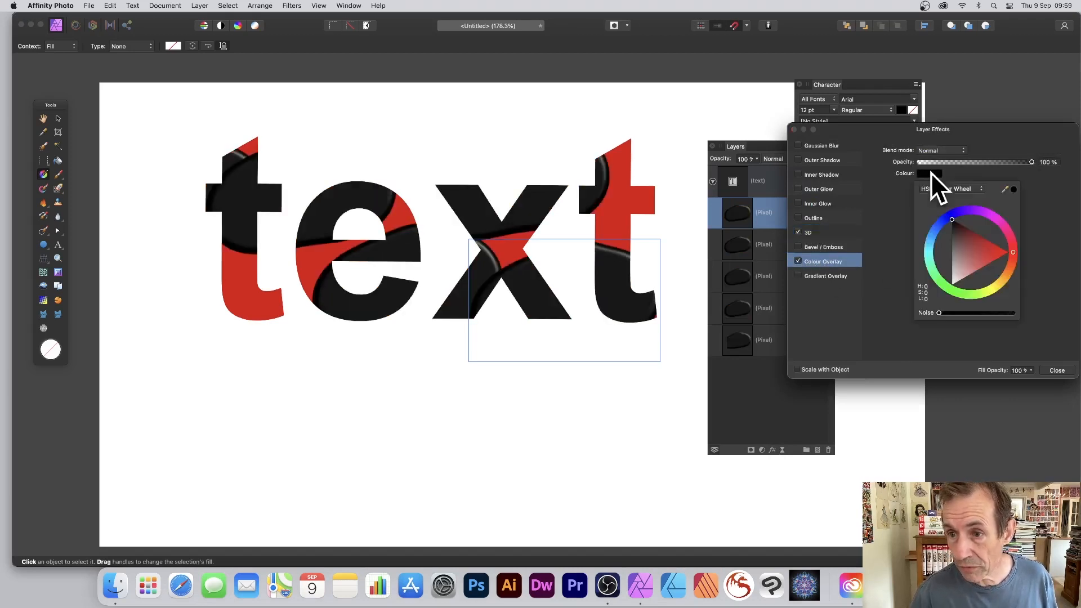
click(983, 254)
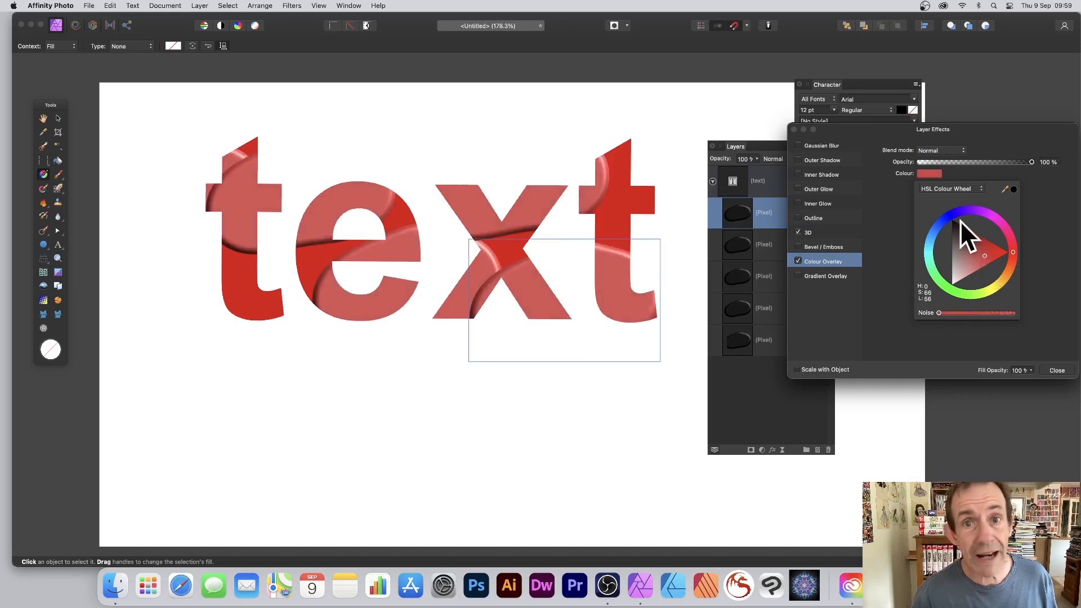
click(793, 128)
click(793, 128)
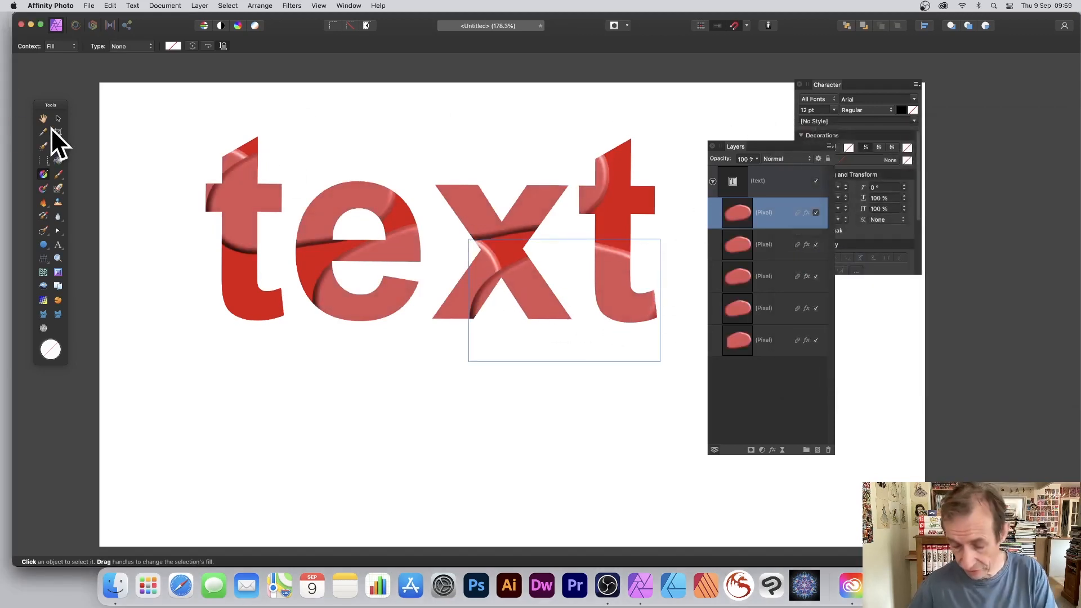
Step: Delete all five linked circle layers nested inside the text layer
key(Delete)
key(Delete)
key(Delete)
key(Delete)
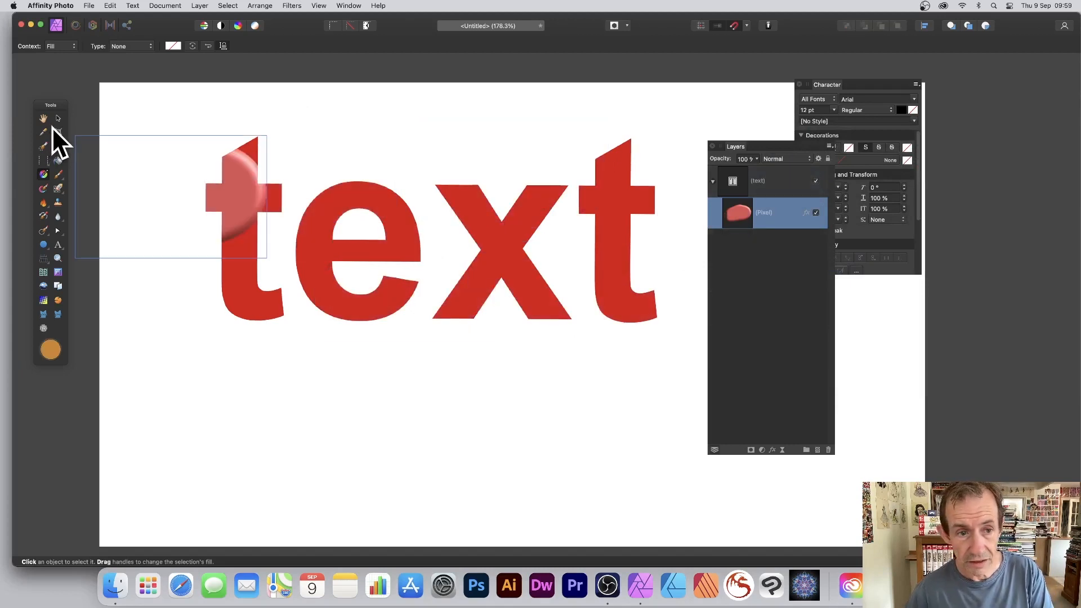
key(Delete)
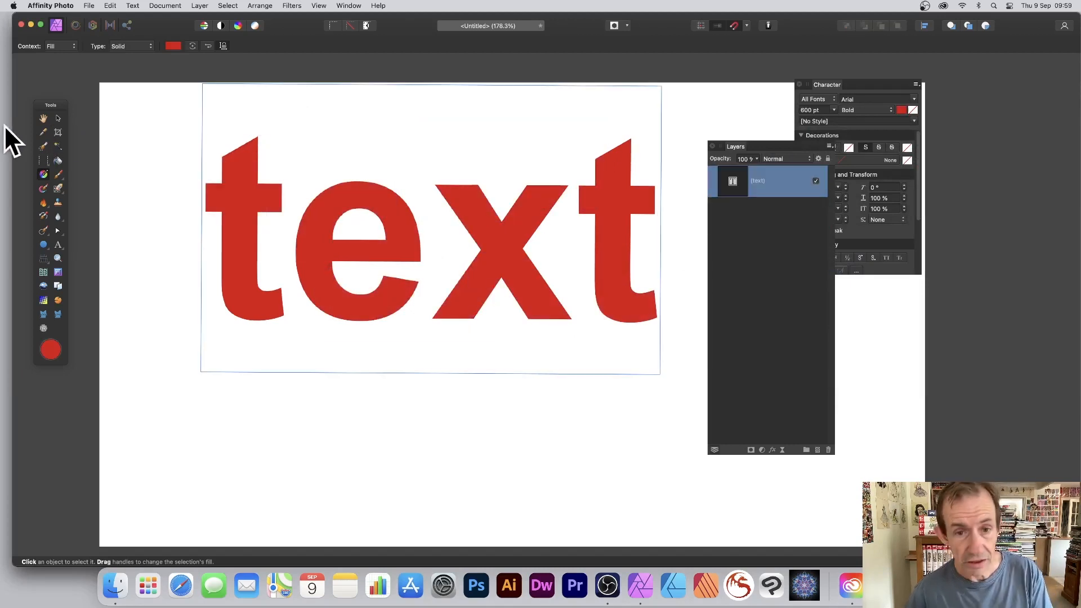
Step: Draw a tall, narrow orange triangle over the first t, inserted inside the text layer
click(42, 246)
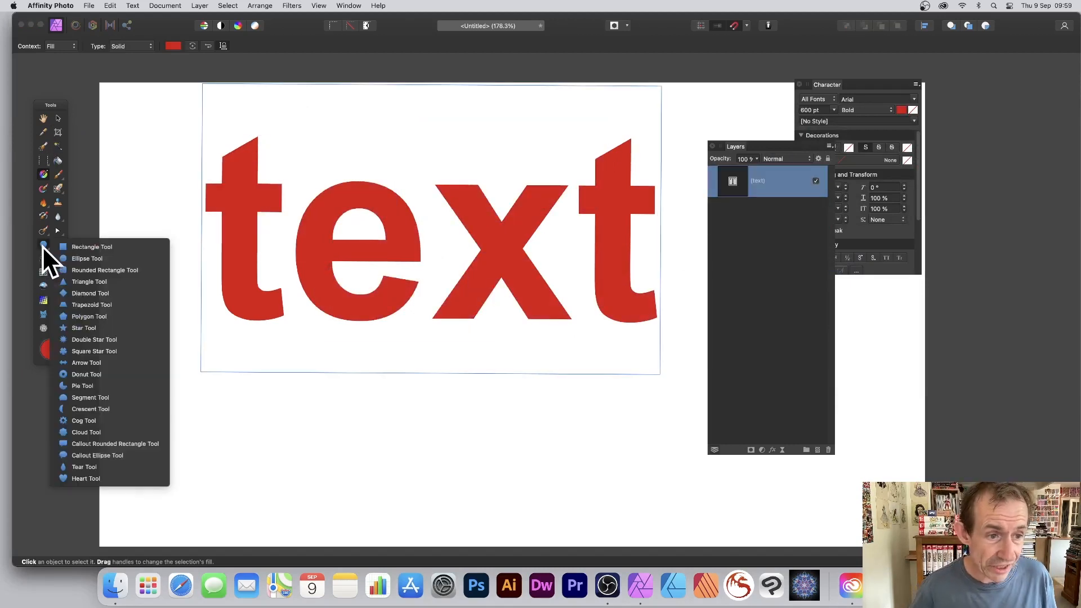
click(101, 281)
drag(225, 162, 301, 314)
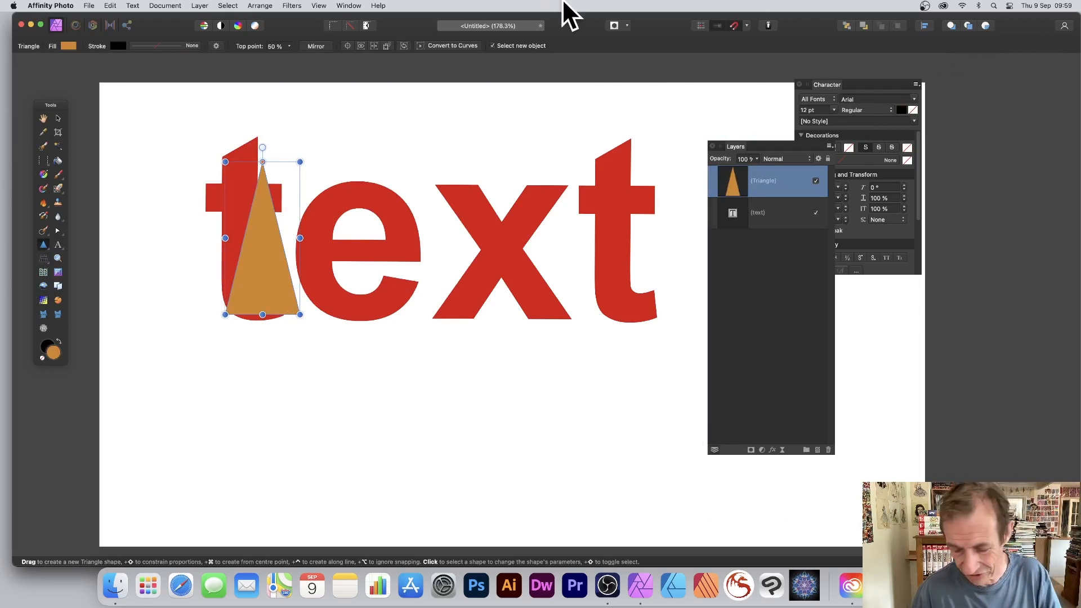
key(super+z)
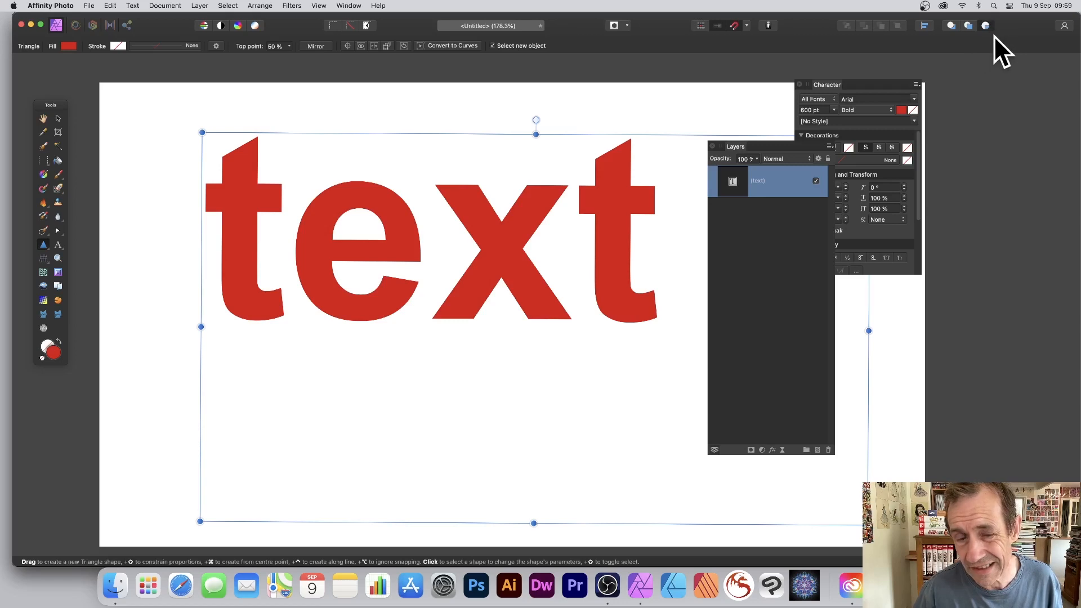
drag(210, 160, 265, 281)
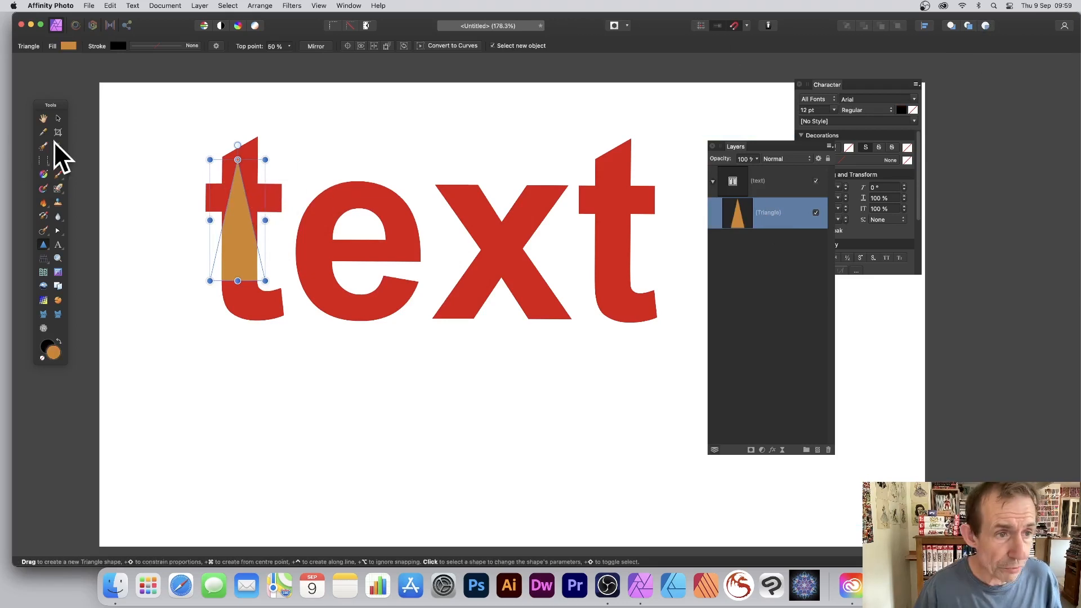
Step: Place six duplicates of the nested triangle across the e, the x and the final t
click(58, 119)
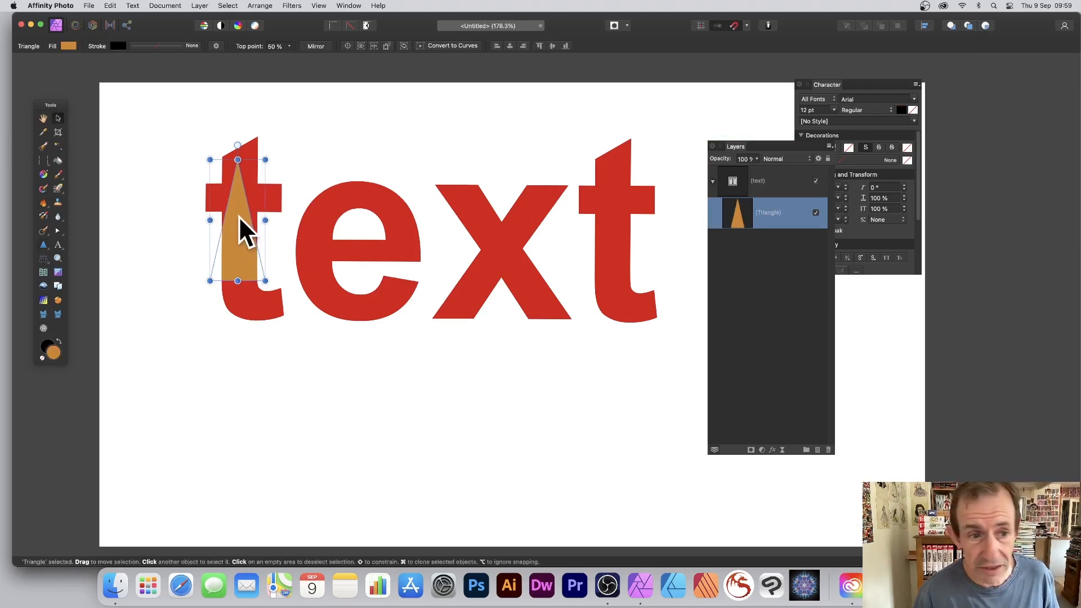
mouse_move(241, 220)
mouse_down()
mouse_move(317, 259)
mouse_move(361, 203)
mouse_move(396, 260)
mouse_move(456, 231)
mouse_move(487, 237)
mouse_up()
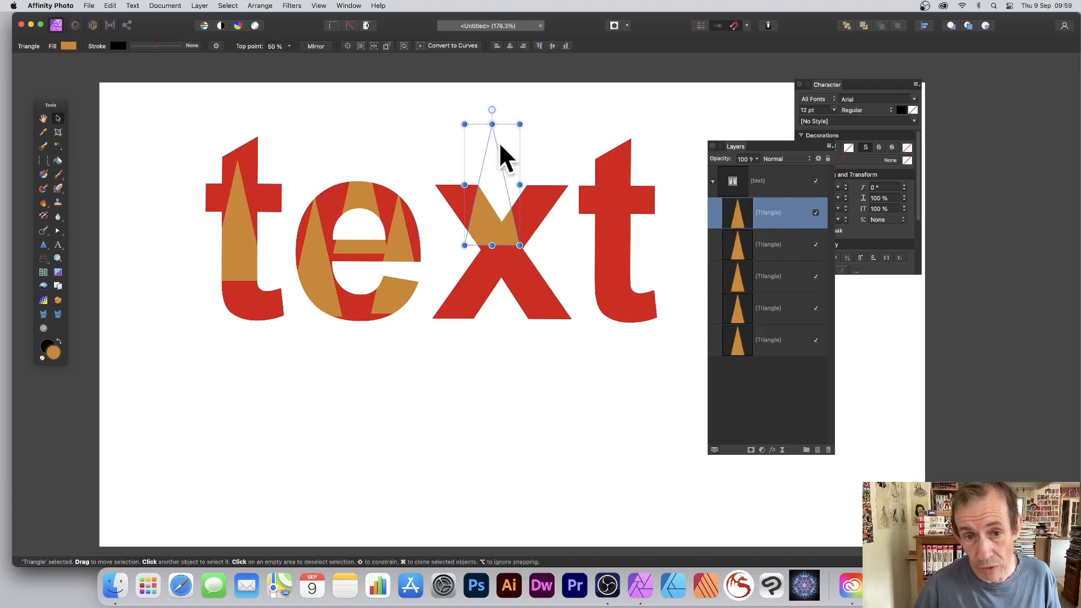
mouse_move(490, 210)
mouse_down()
mouse_move(550, 299)
mouse_move(644, 296)
mouse_up()
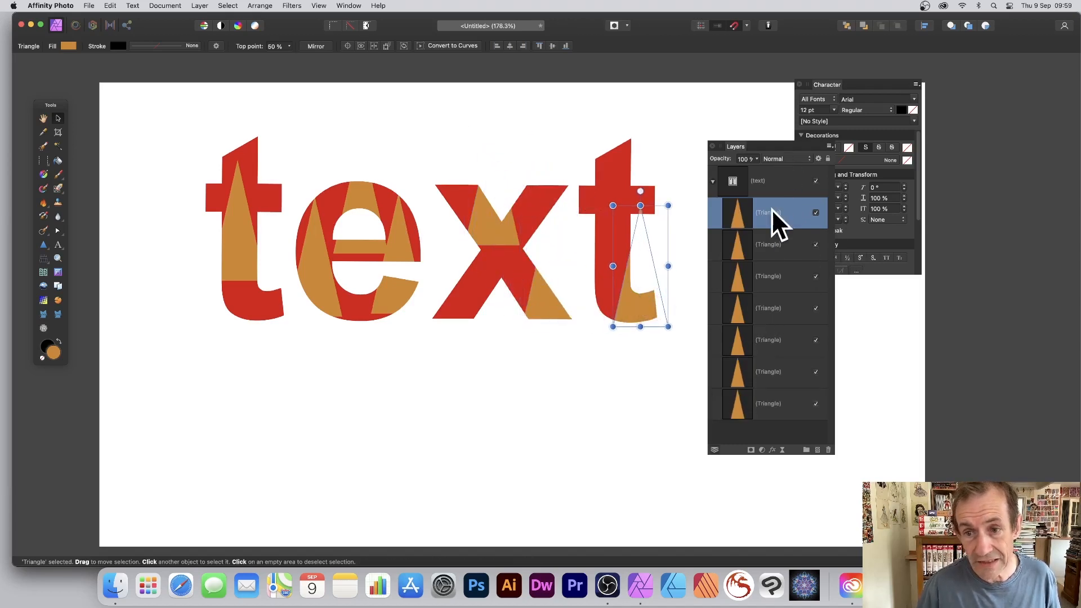
Step: Enable Lock Children on the parent text layer and move the text left over its stationary triangles
click(762, 180)
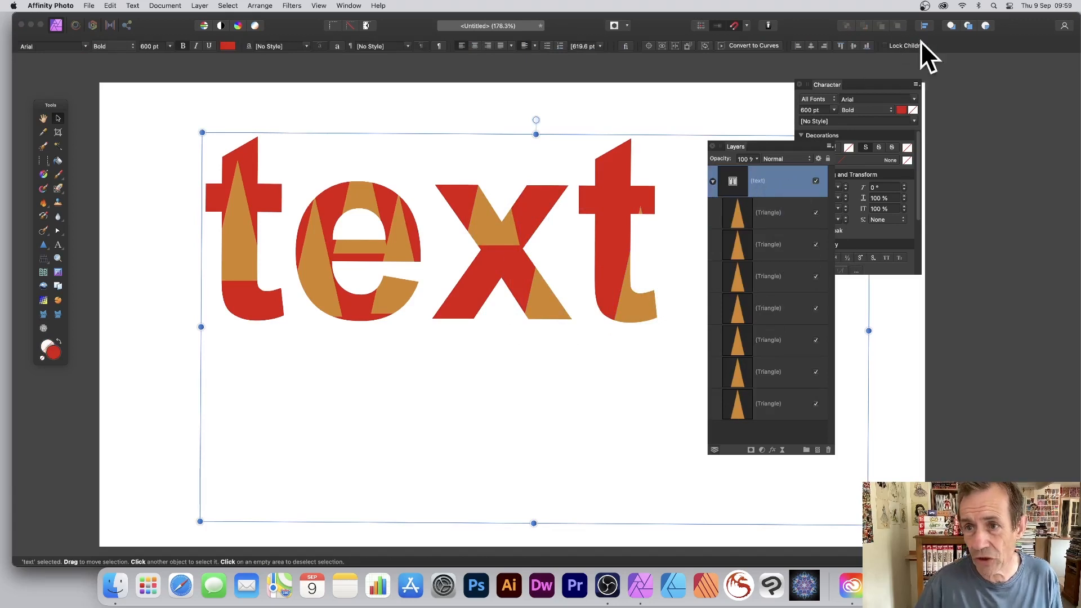
click(885, 46)
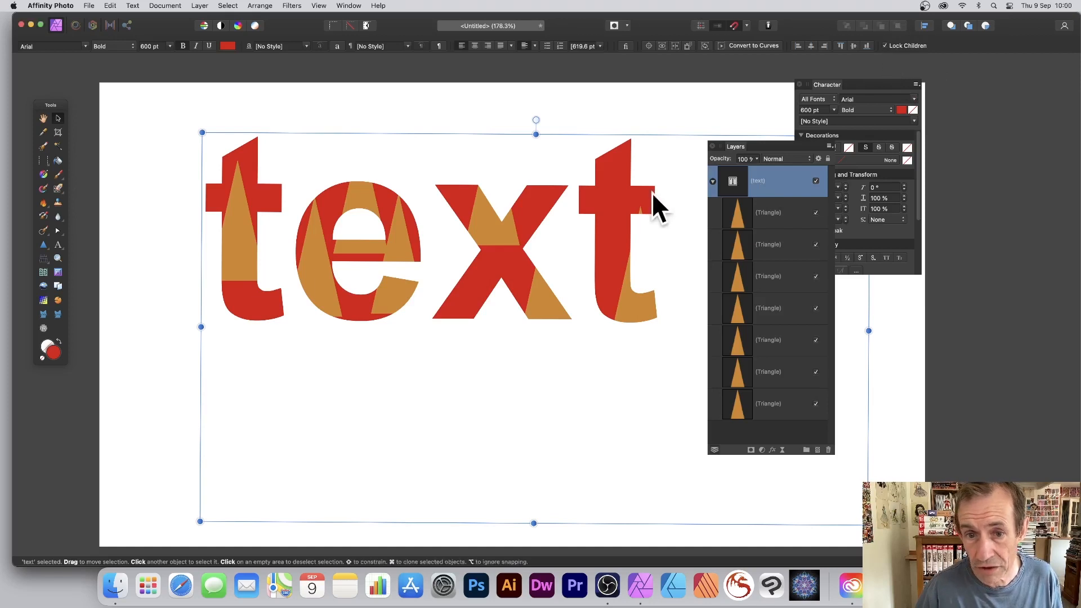
drag(622, 195, 558, 198)
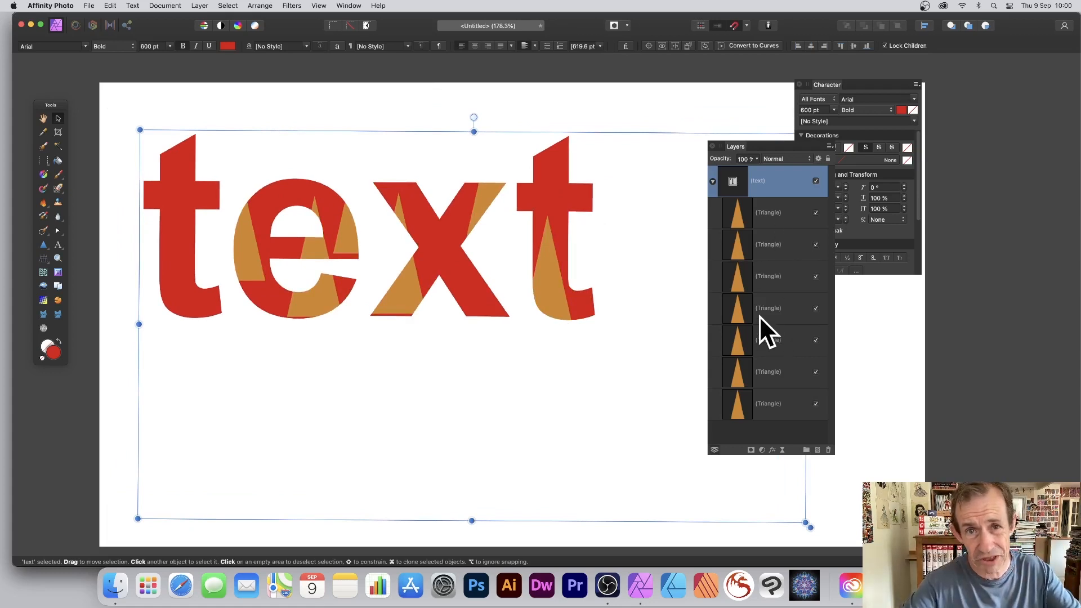
Step: Turn off Lock Children and move the text together with its triangles up and to the right
mouse_move(521, 273)
mouse_down()
mouse_move(521, 292)
mouse_move(424, 343)
mouse_move(600, 225)
mouse_move(536, 250)
mouse_move(530, 277)
mouse_up()
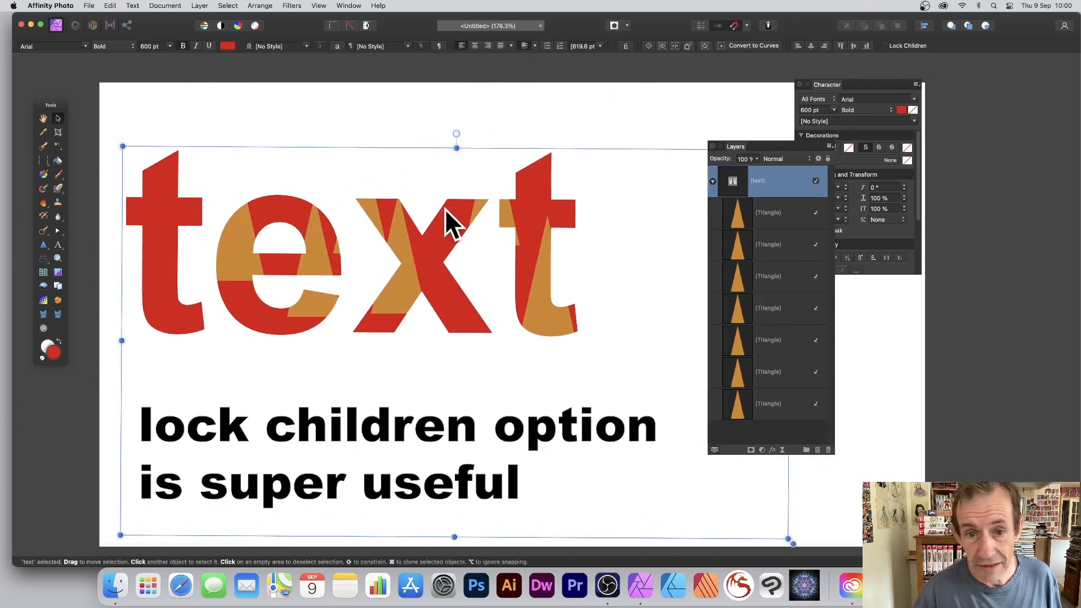
drag(540, 222, 577, 195)
Step: Try shearing the text by 45° and moving it down and to the left together with its nested triangles
click(822, 86)
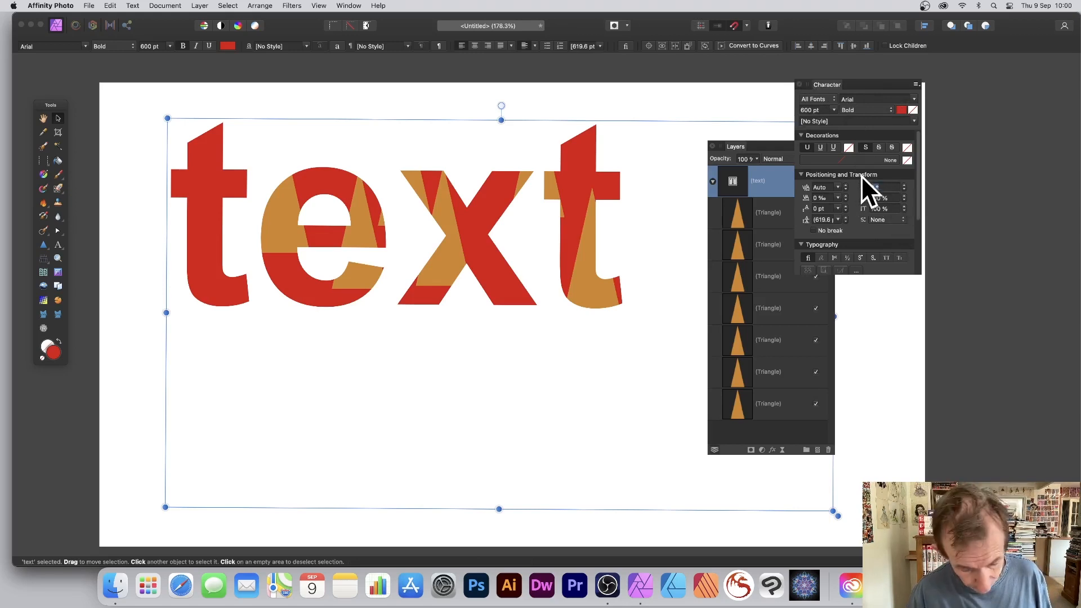
text(5)
key(Return)
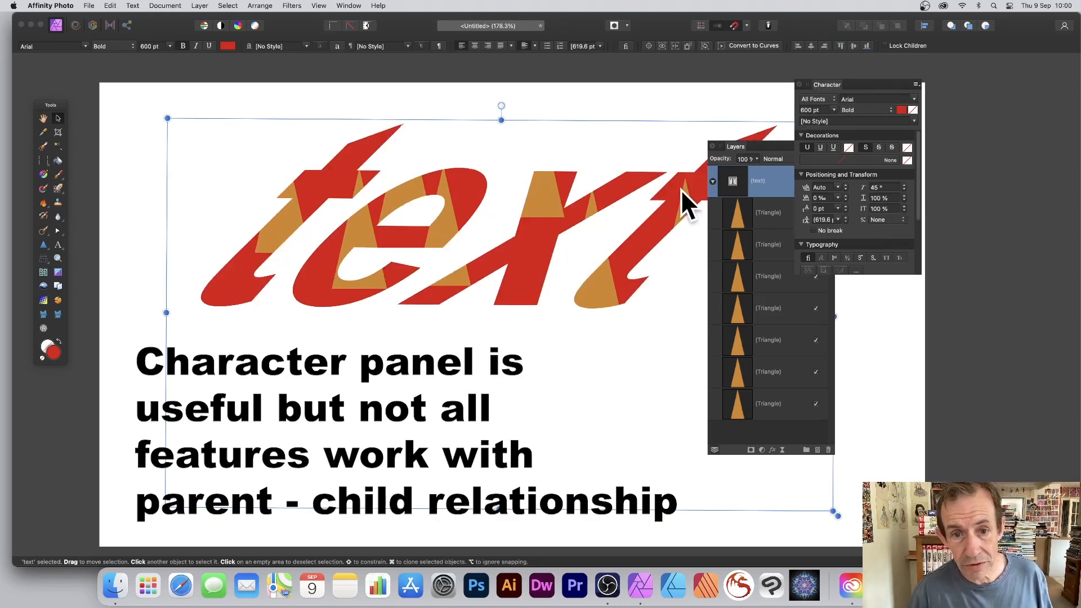
drag(396, 191, 286, 211)
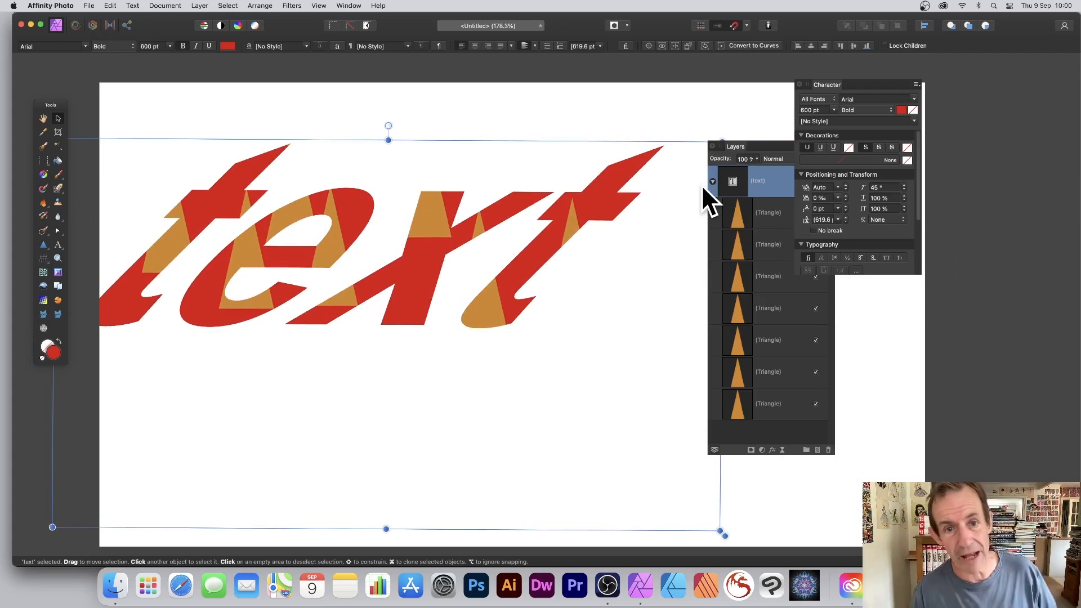
key(super+z)
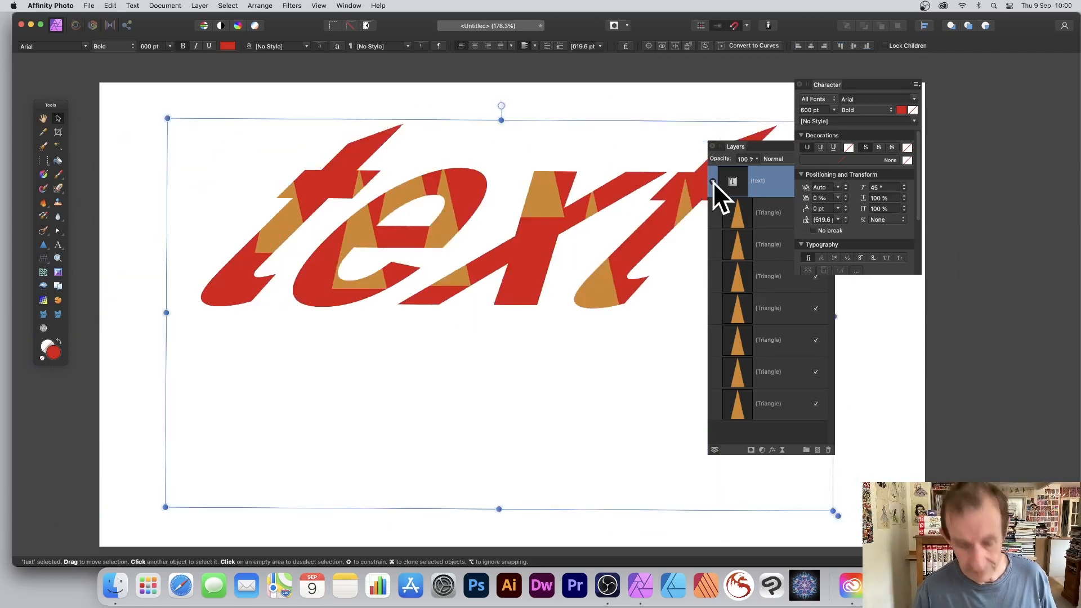
key(super+z)
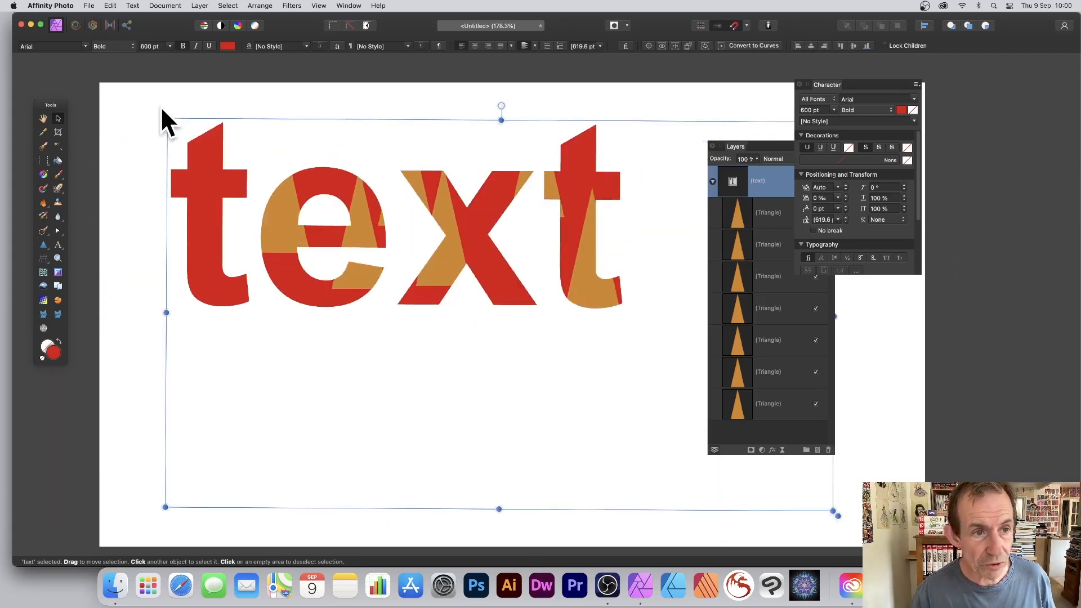
Step: Undo a trial counterclockwise rotation of the text and shrink the text frame from its upper-left corner
drag(164, 109, 264, 360)
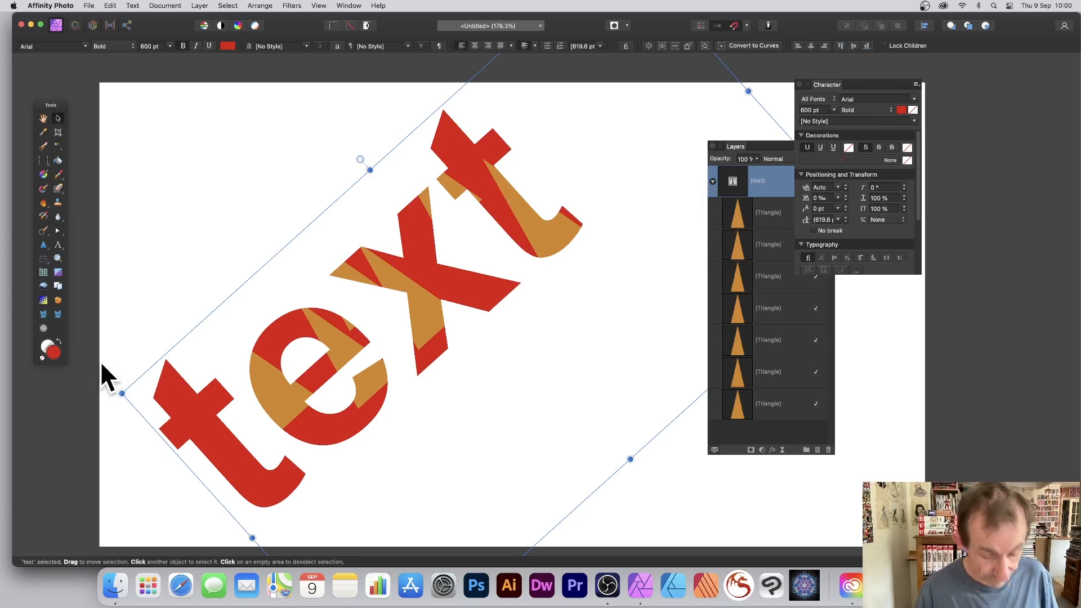
key(super+z)
drag(167, 118, 265, 173)
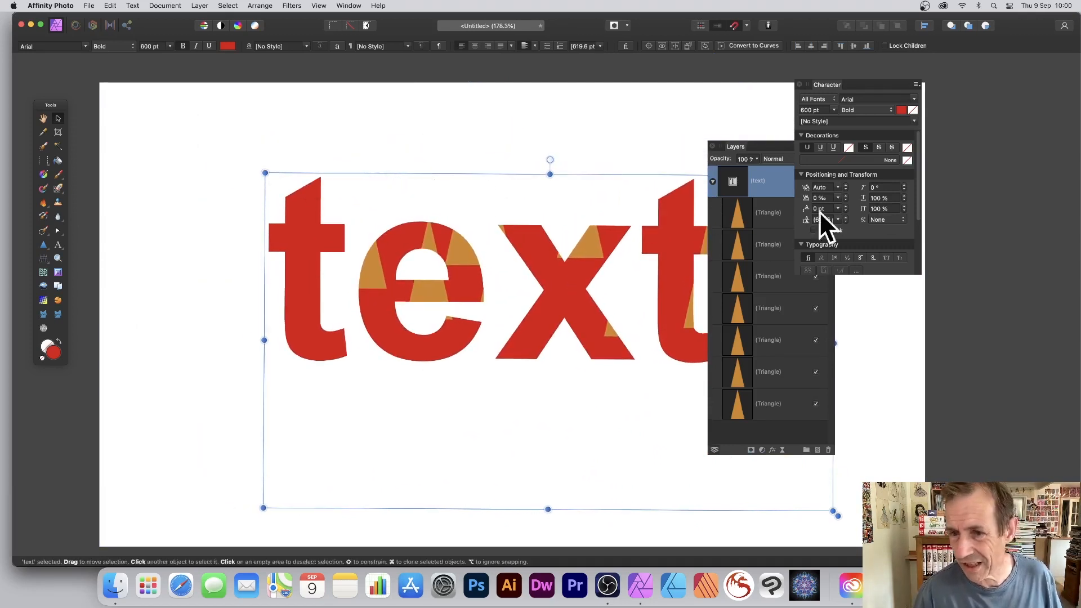
Step: Try narrowing the text's horizontal scale to 78 %
click(904, 201)
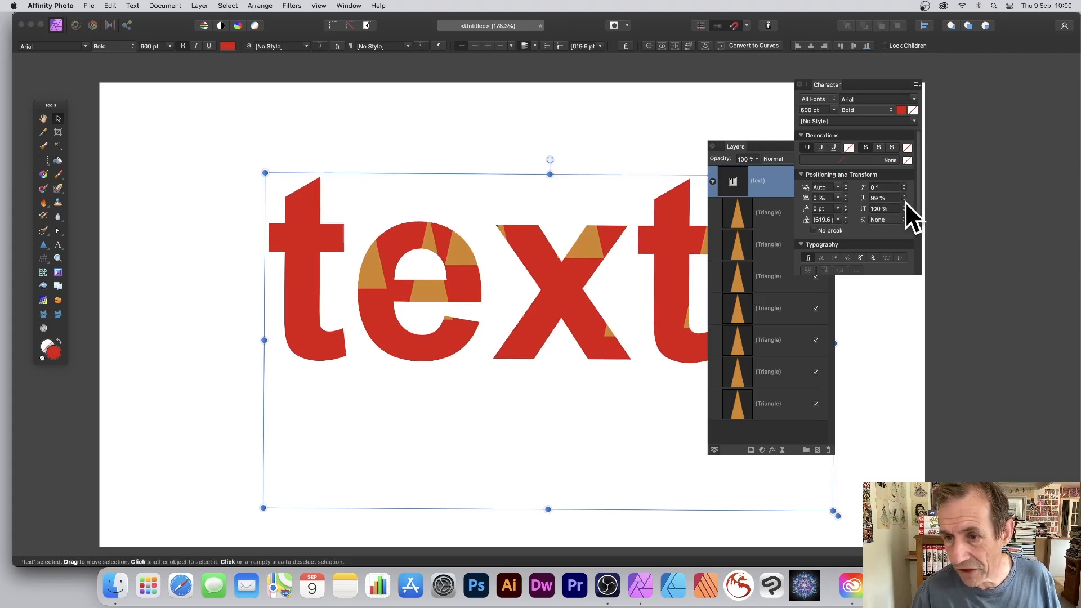
click(904, 200)
click(905, 200)
click(904, 200)
click(904, 200)
click(905, 200)
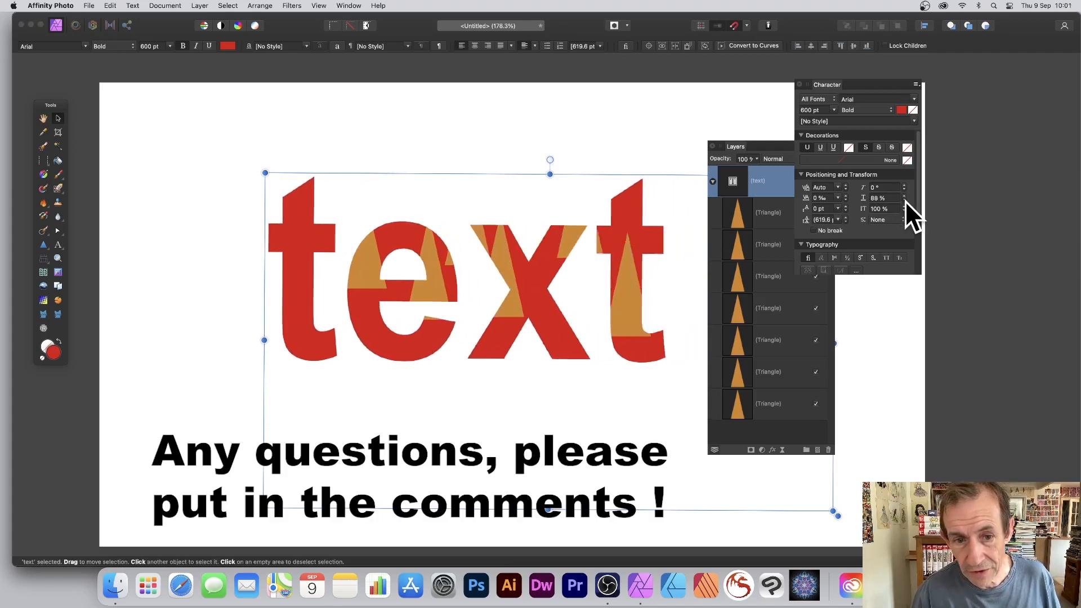
click(904, 201)
click(904, 201)
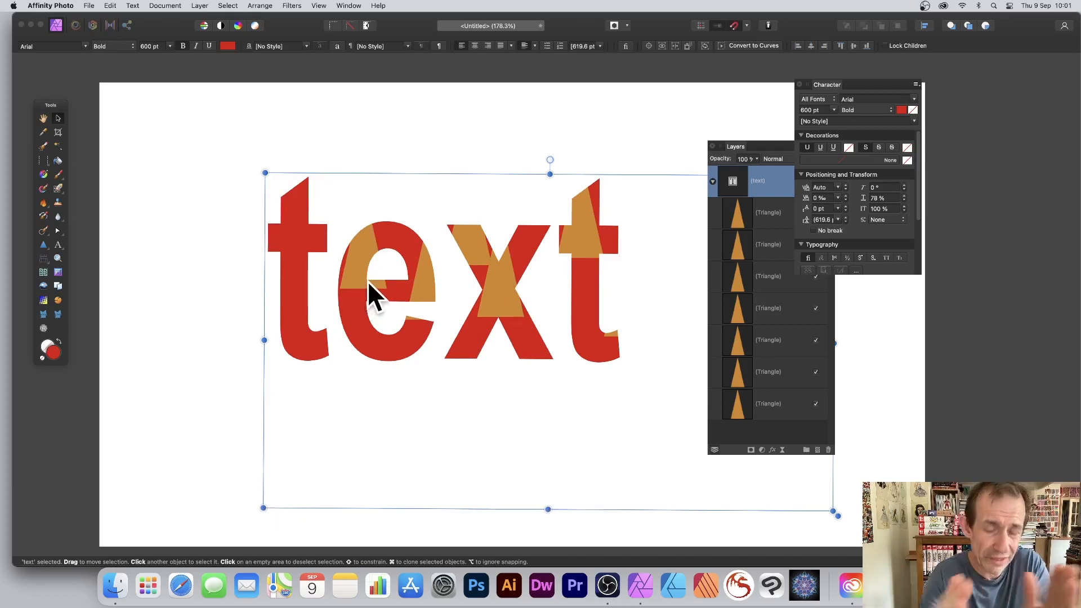
key(super+z)
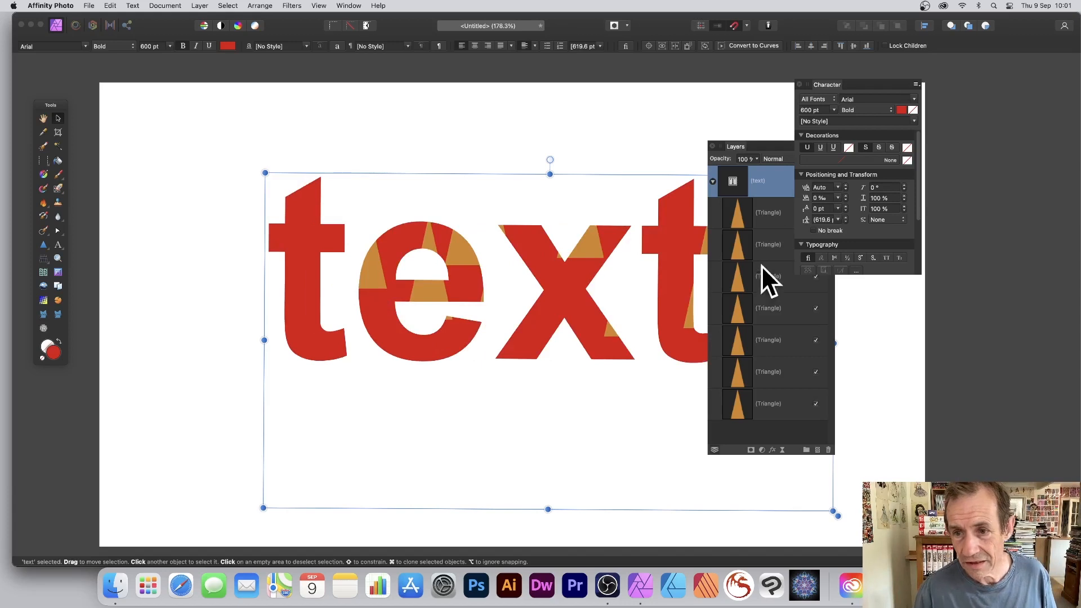